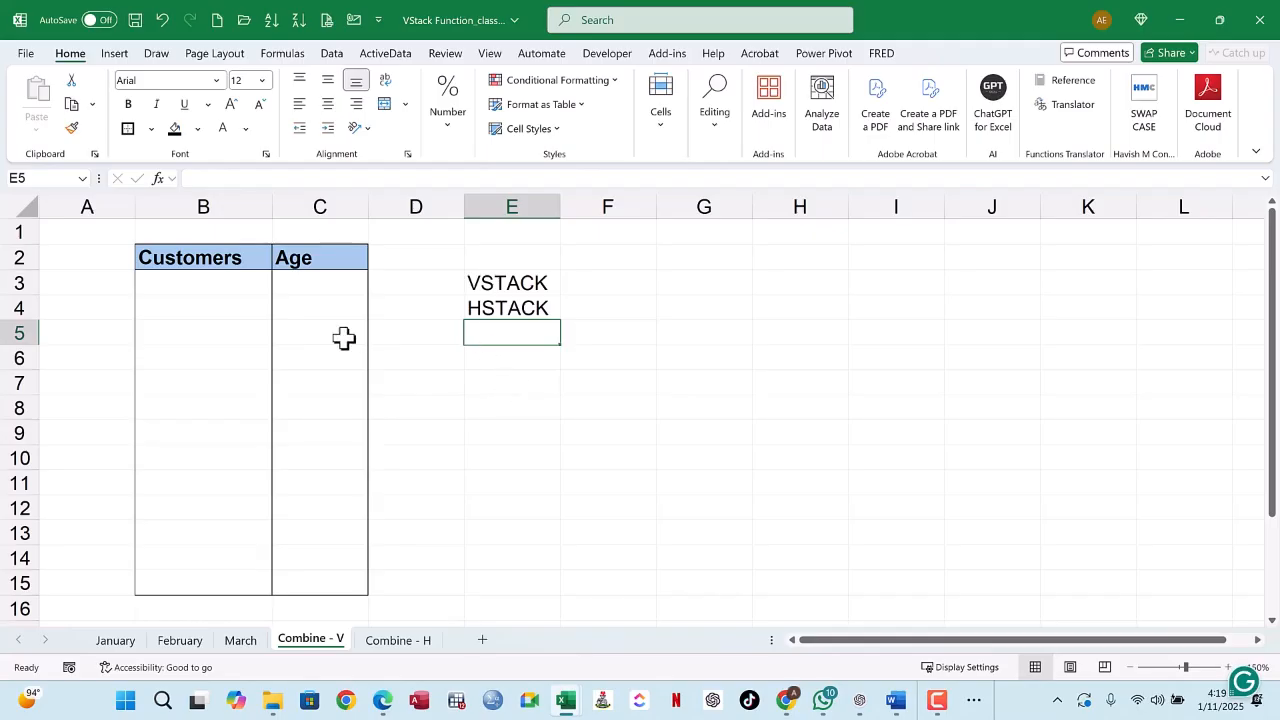
# Step: Look over the empty Customers and Age table on the Combine - V sheet and the monthly source sheets
pyautogui.click(200, 284)
pyautogui.moveTo(271, 288); pyautogui.dragTo(314, 584)
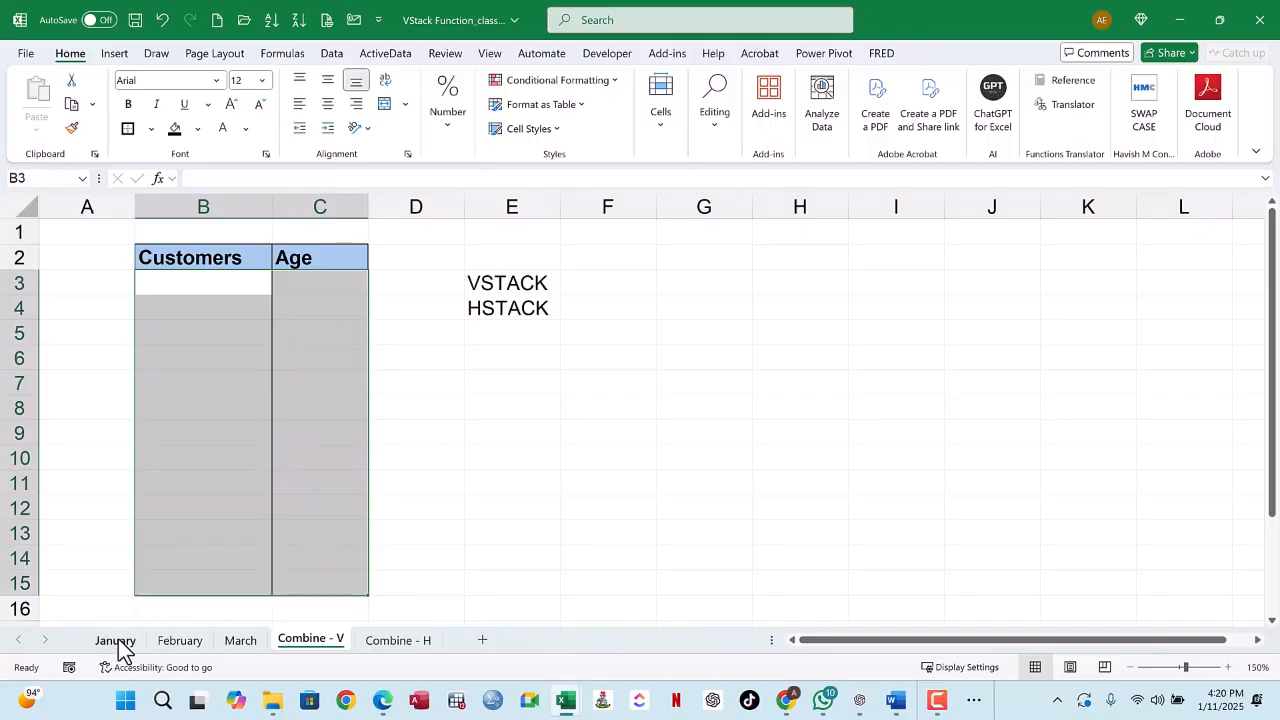
pyautogui.click(117, 642)
pyautogui.click(168, 642)
pyautogui.click(238, 642)
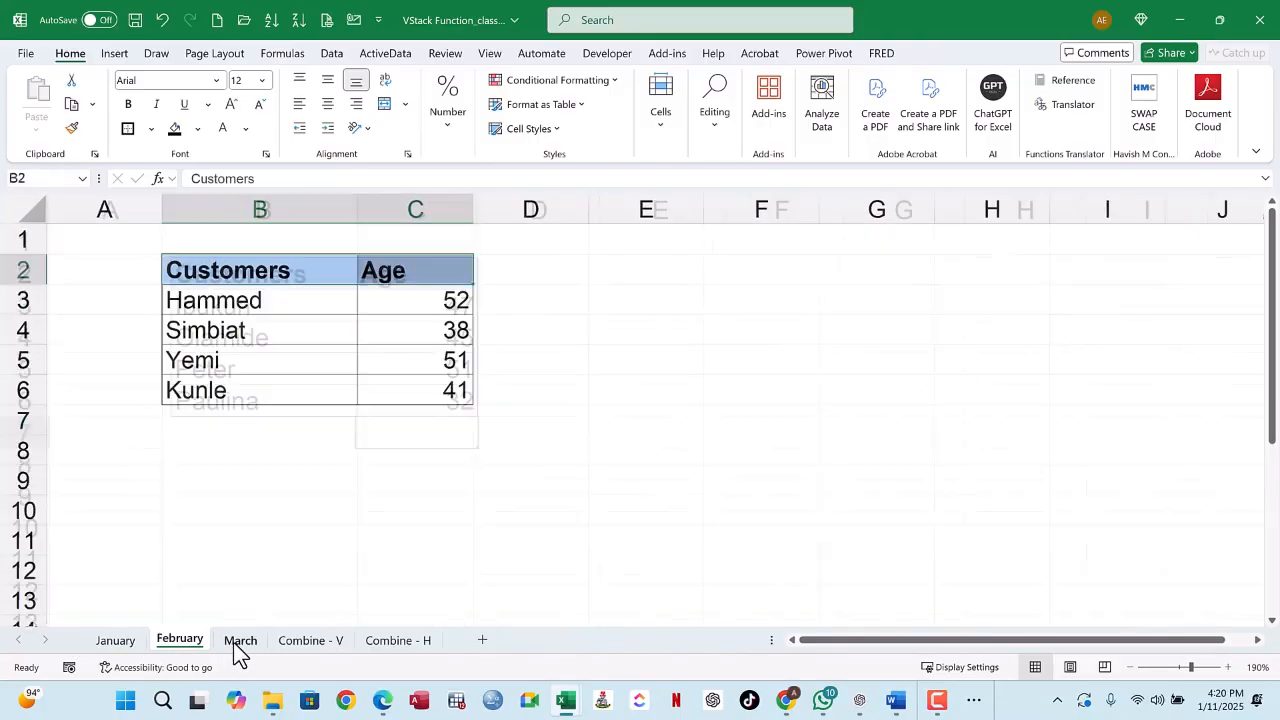
pyautogui.click(305, 641)
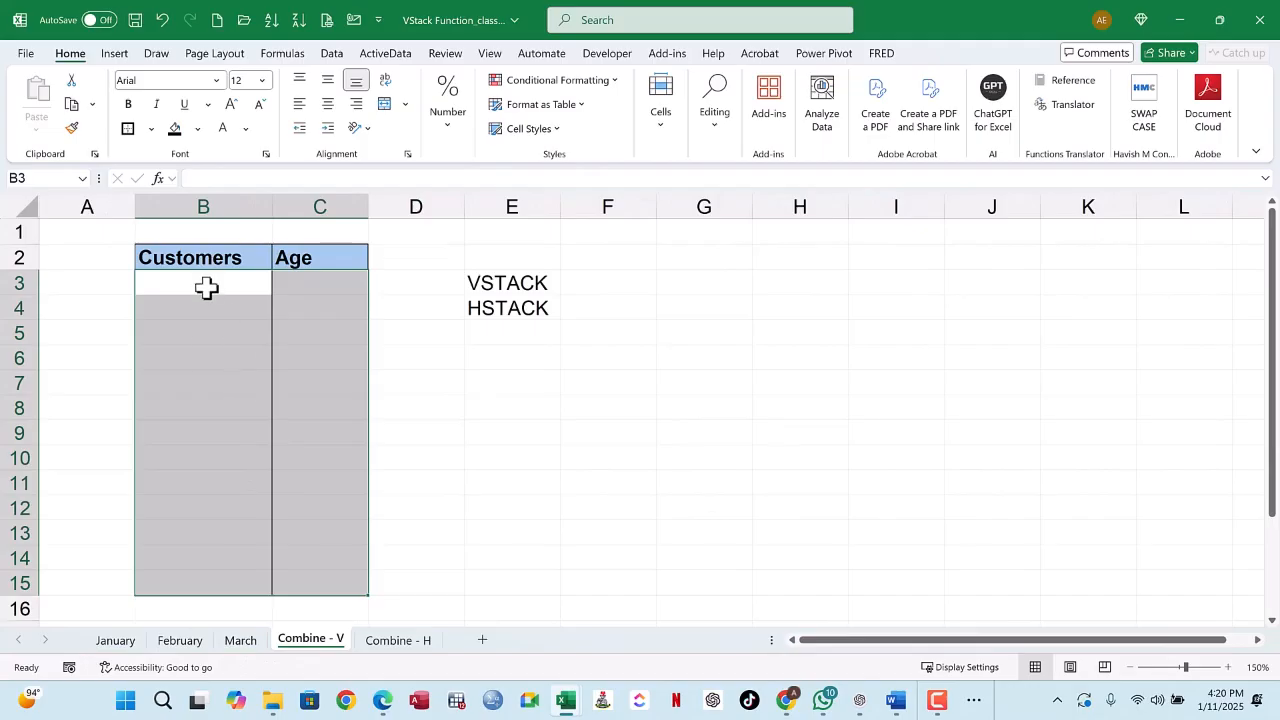
pyautogui.moveTo(196, 283); pyautogui.dragTo(286, 577)
# Step: Examine the customer and age ranges on the January, February and March sheets and return to Combine - V
pyautogui.click(116, 641)
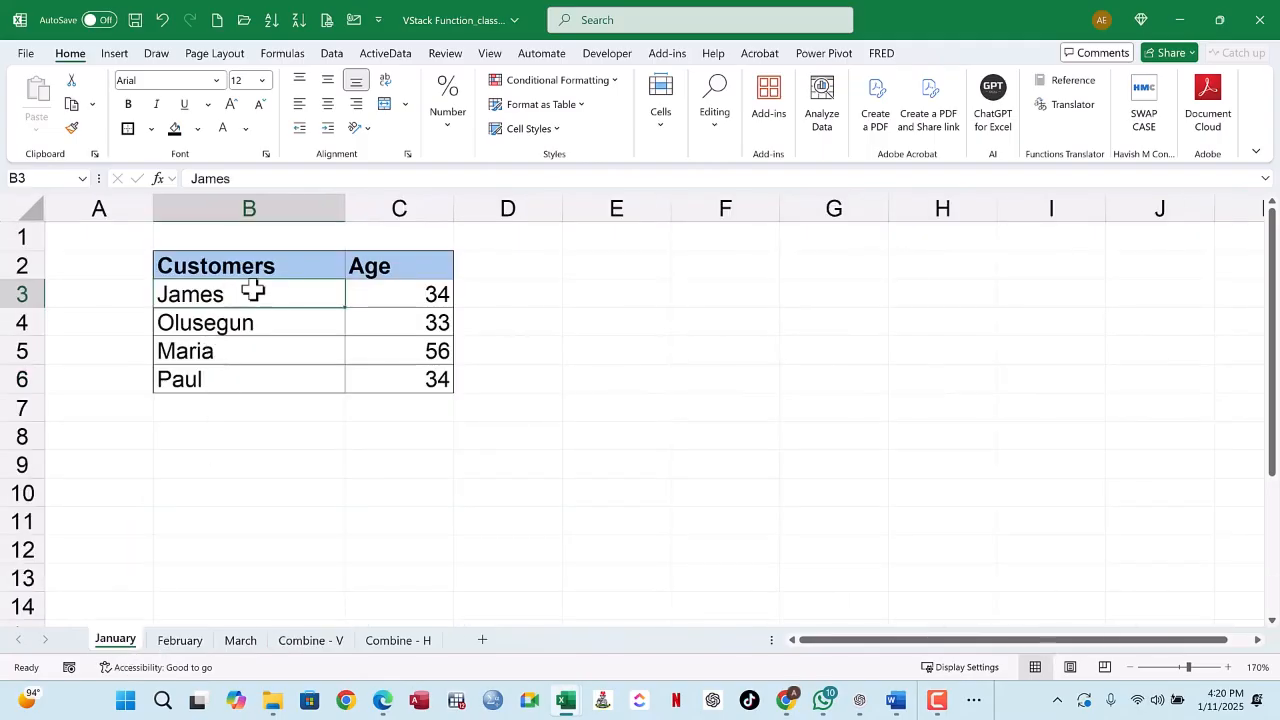
pyautogui.click(420, 294)
pyautogui.scroll(2, 340, 307)
pyautogui.click(237, 294)
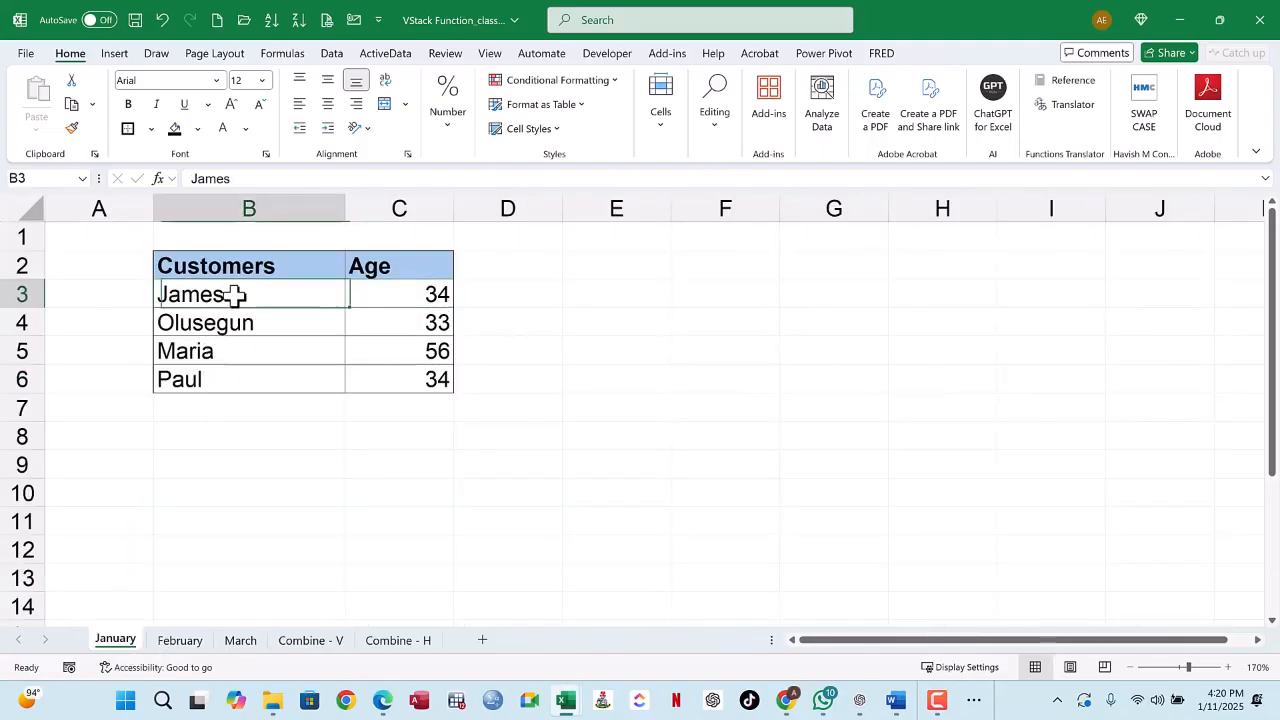
pyautogui.moveTo(378, 362); pyautogui.dragTo(386, 389)
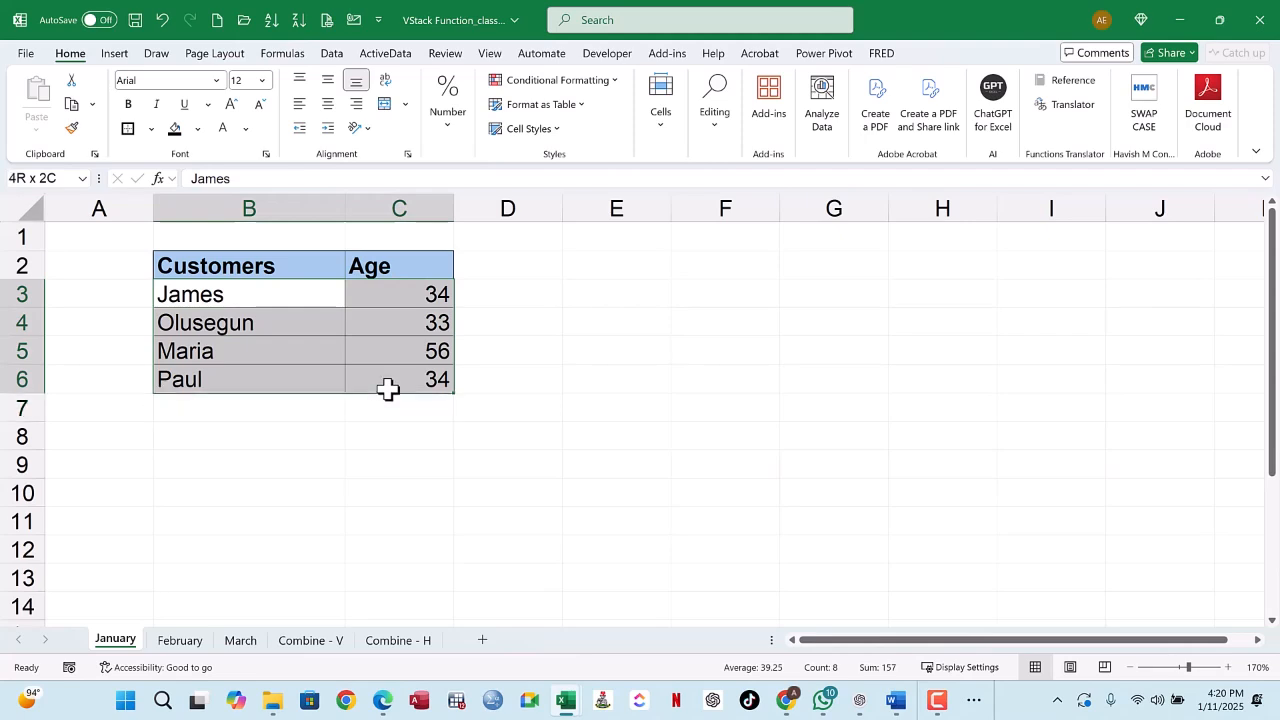
pyautogui.click(175, 643)
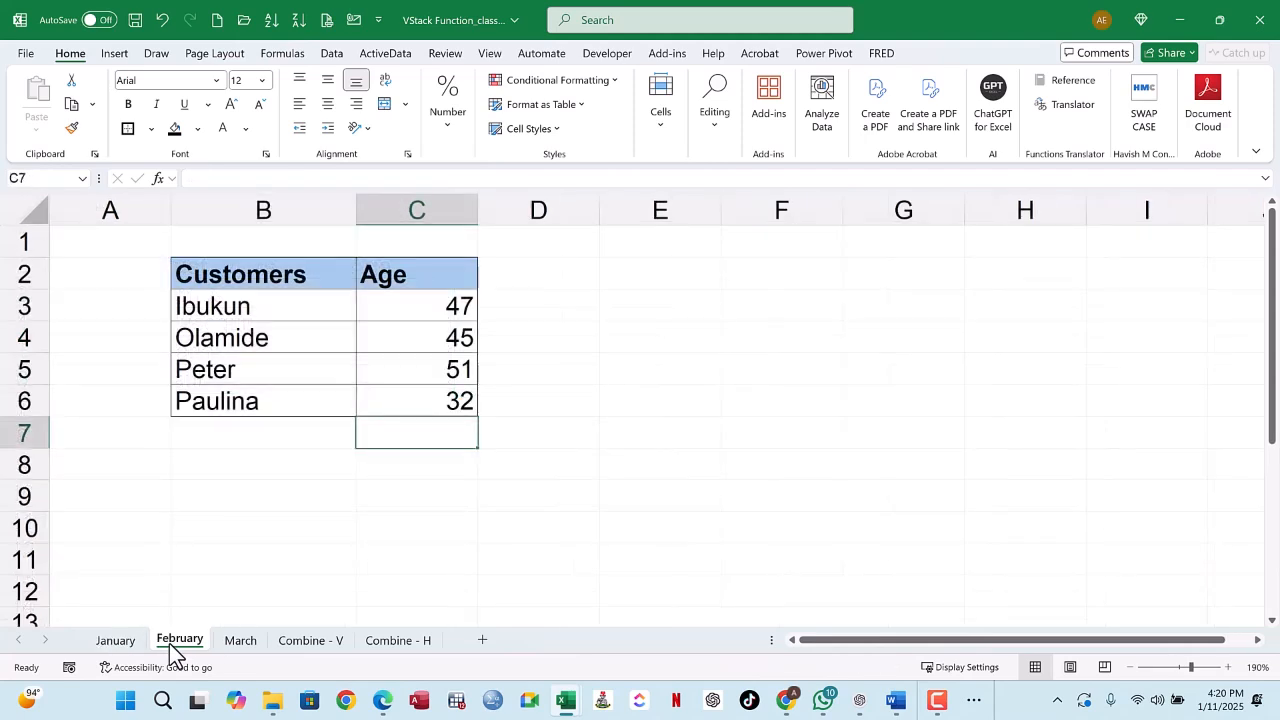
pyautogui.click(240, 643)
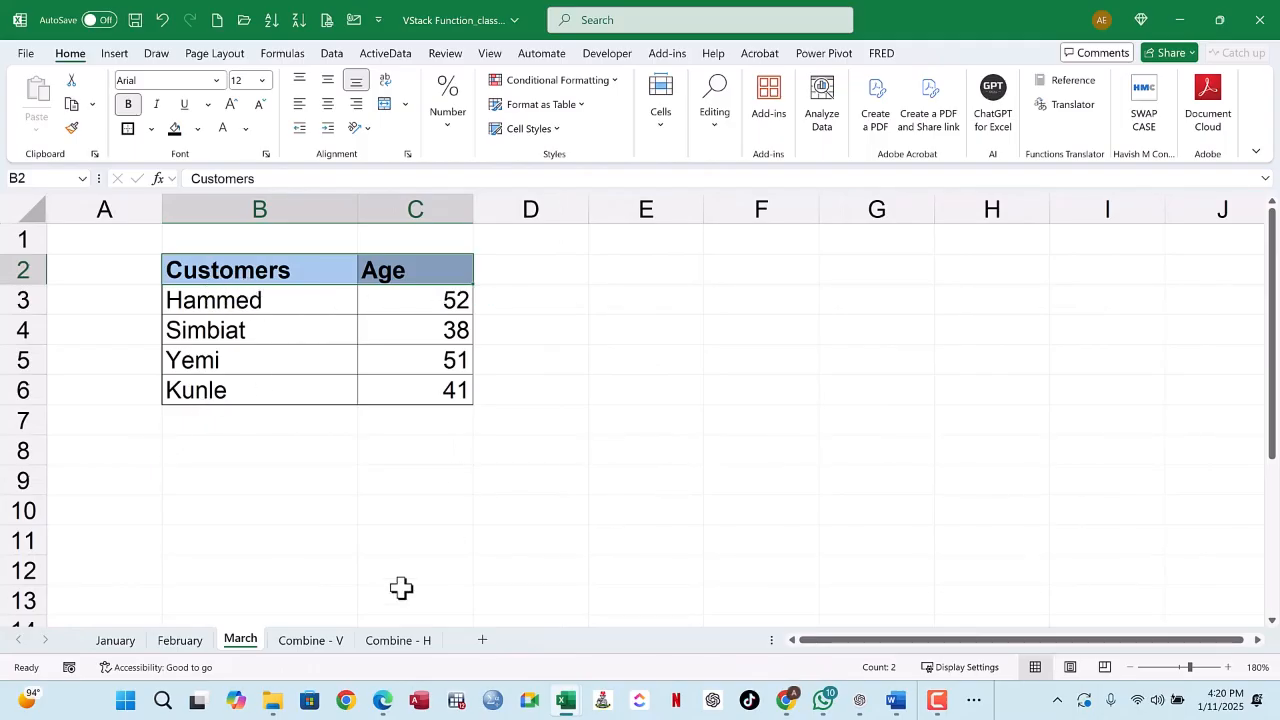
pyautogui.click(305, 641)
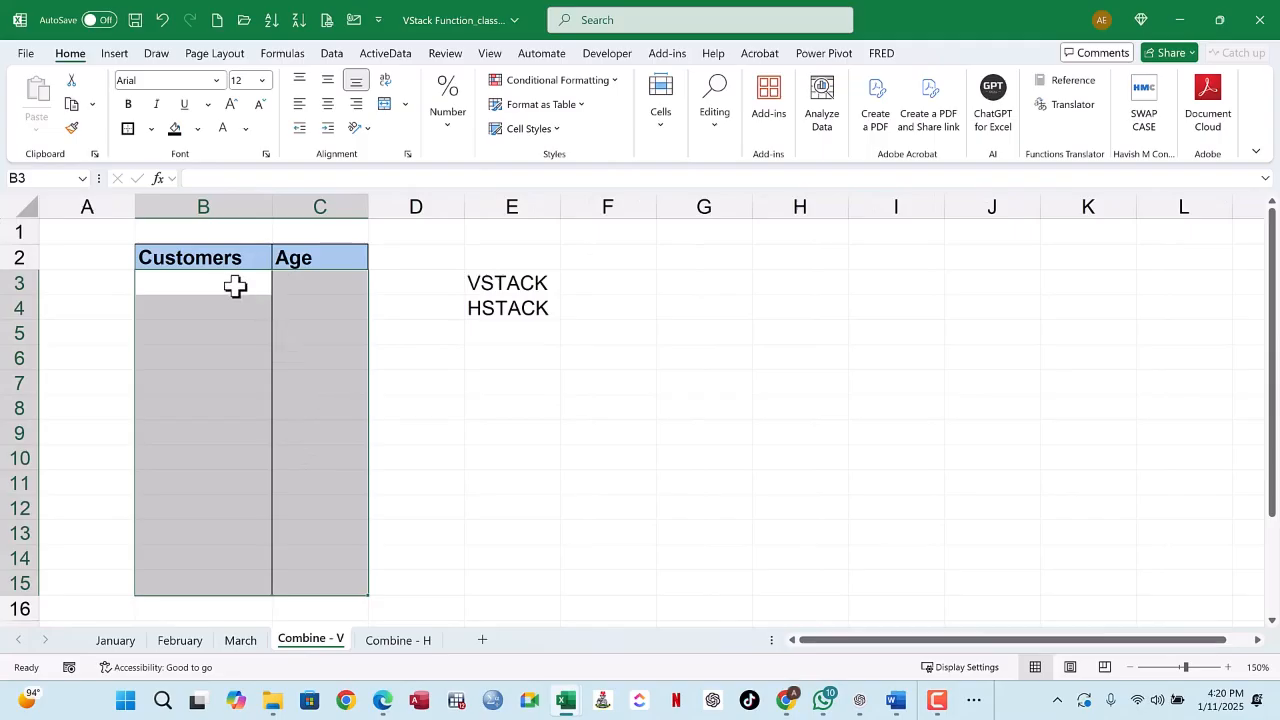
pyautogui.click(233, 285)
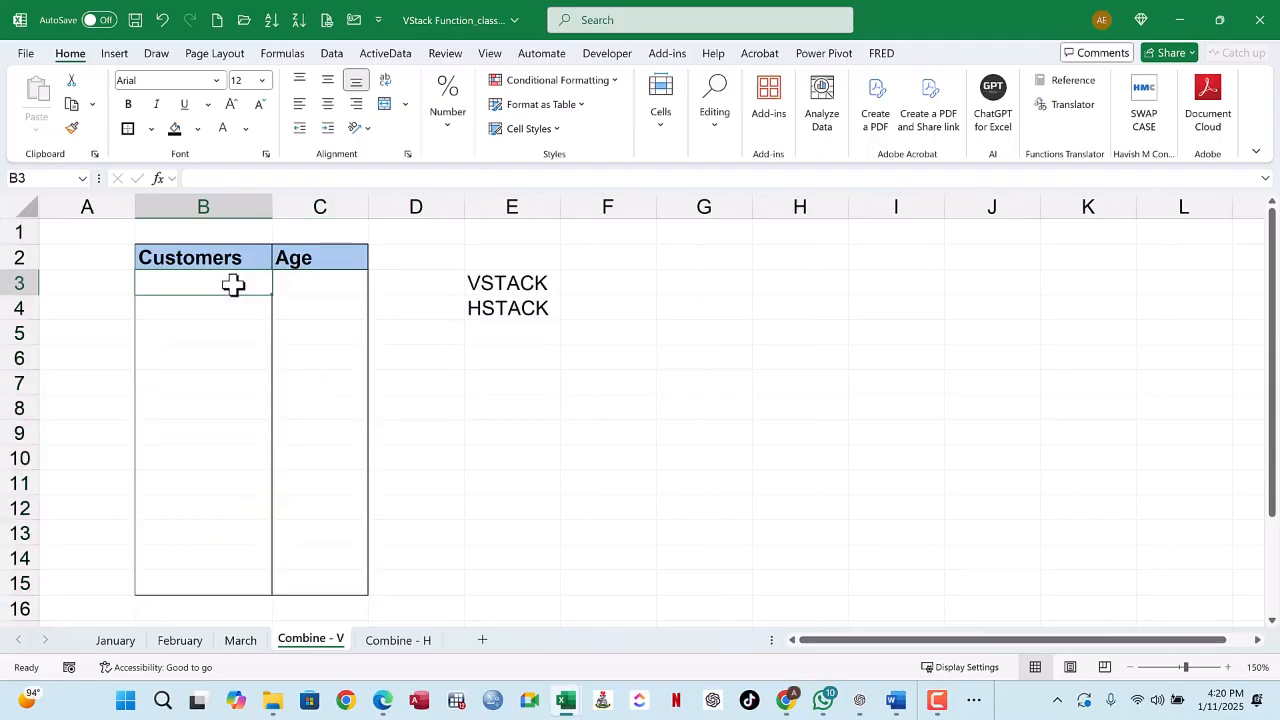
pyautogui.click(117, 640)
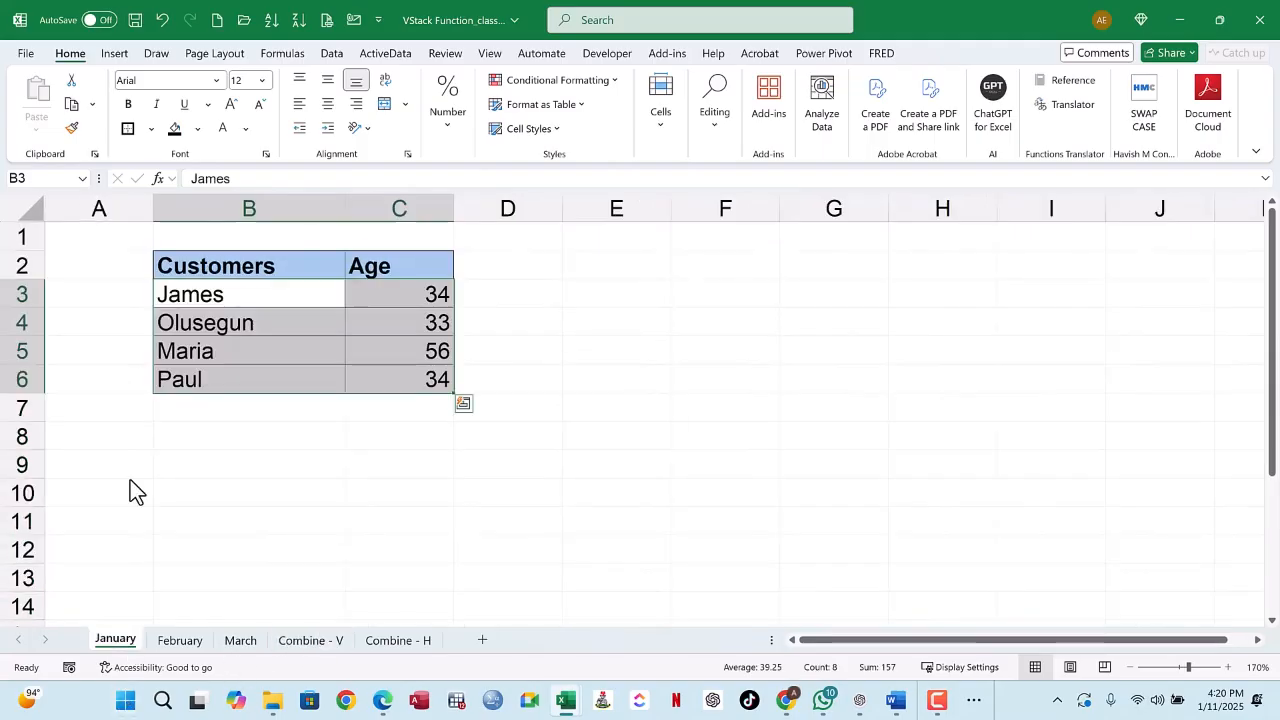
pyautogui.click(328, 643)
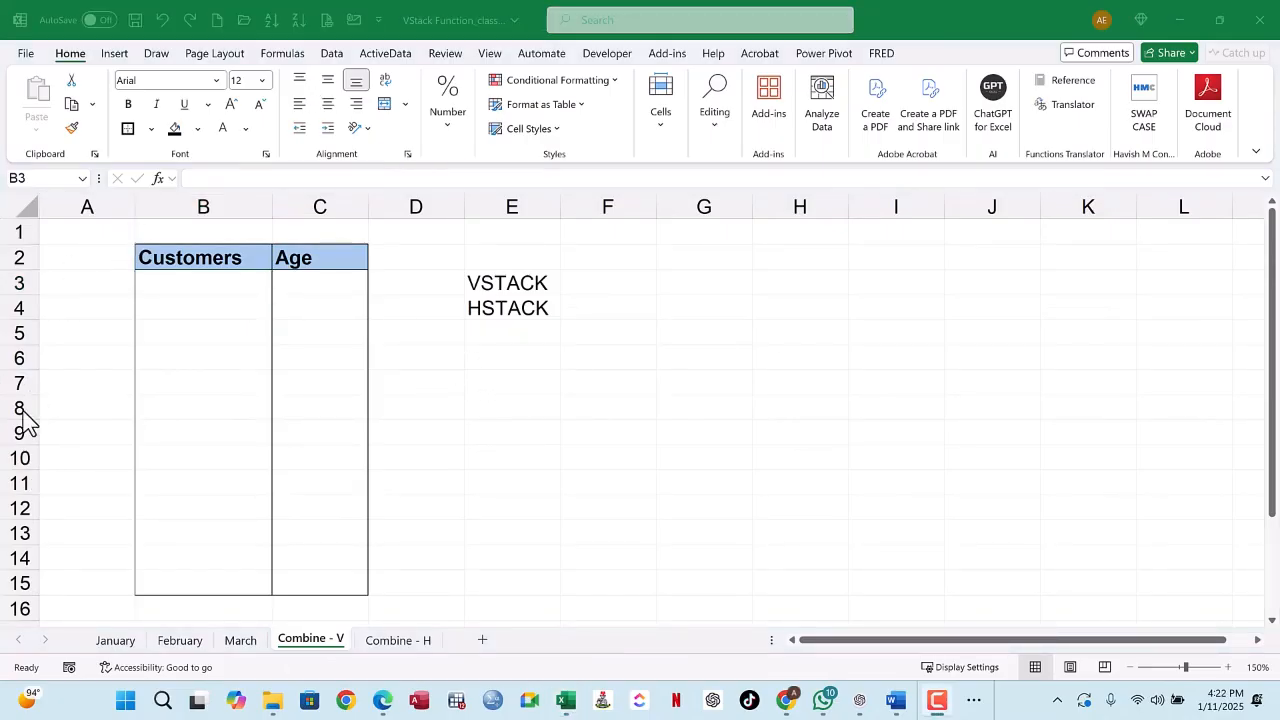
# Step: Start a VSTACK formula in cell B3 of Combine - V with January!B3:C6 as the first array
pyautogui.click(228, 293)
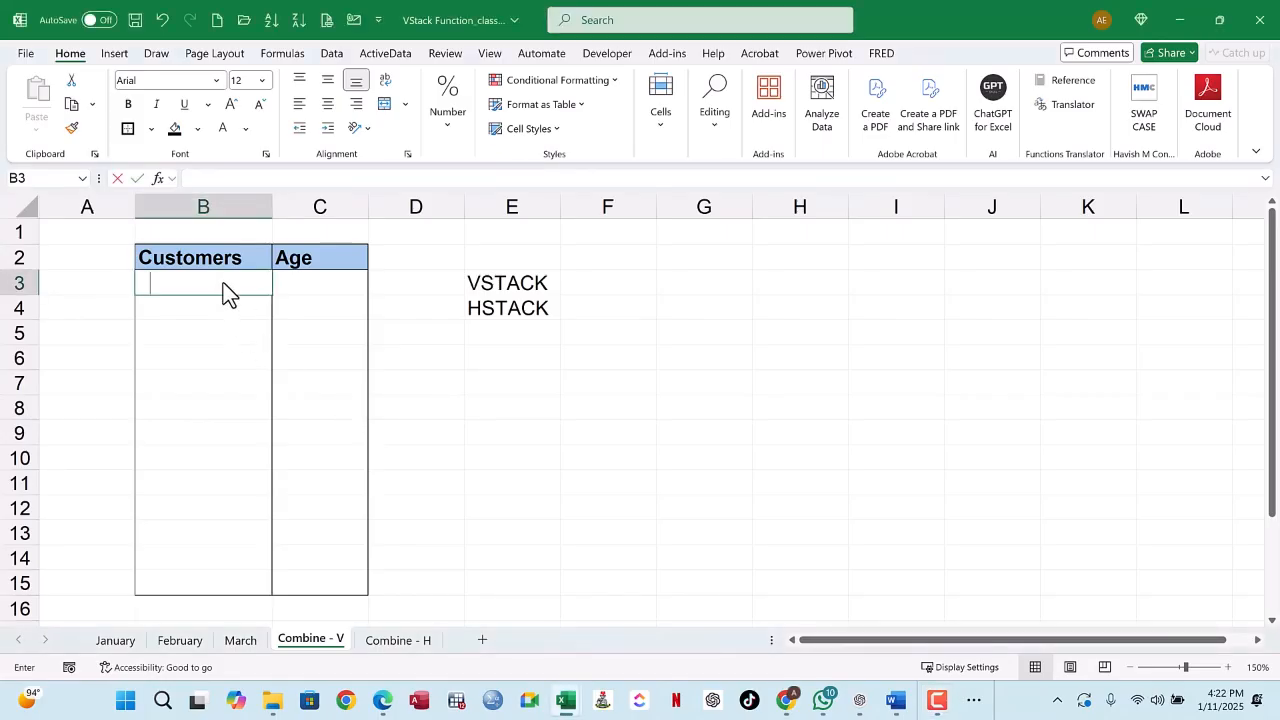
pyautogui.write('=')
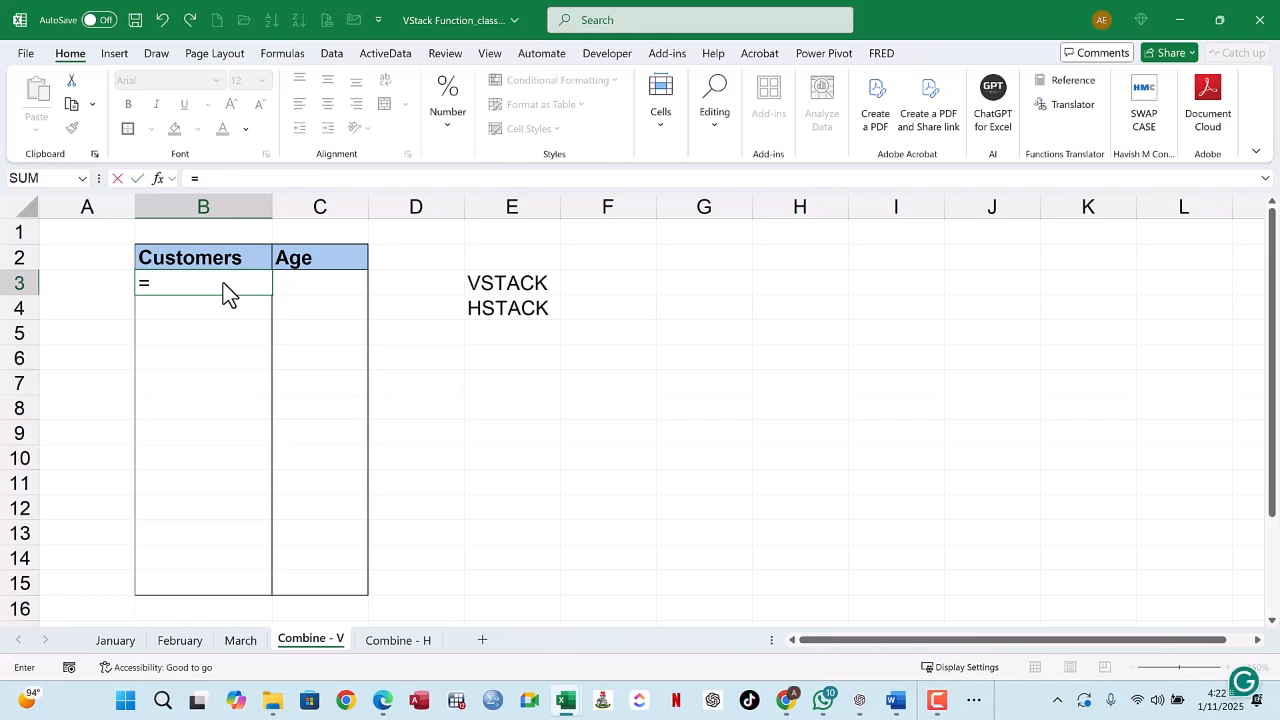
pyautogui.write('V')
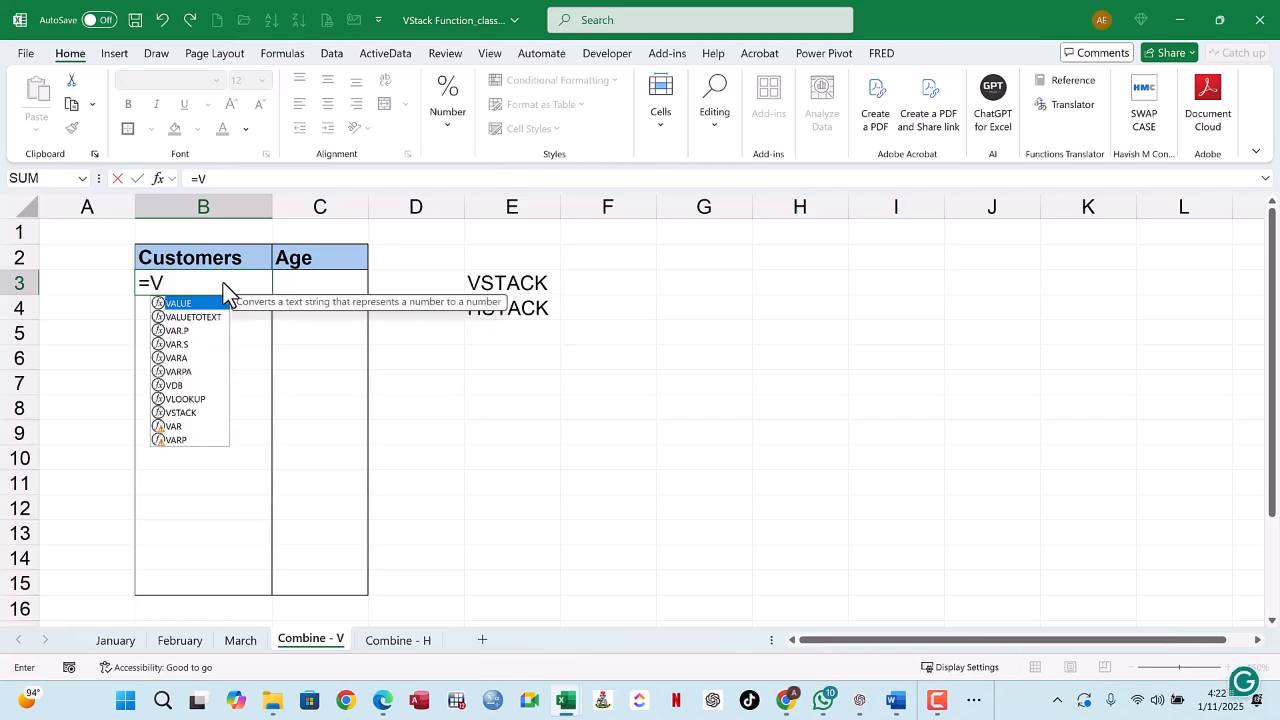
pyautogui.write('STACK')
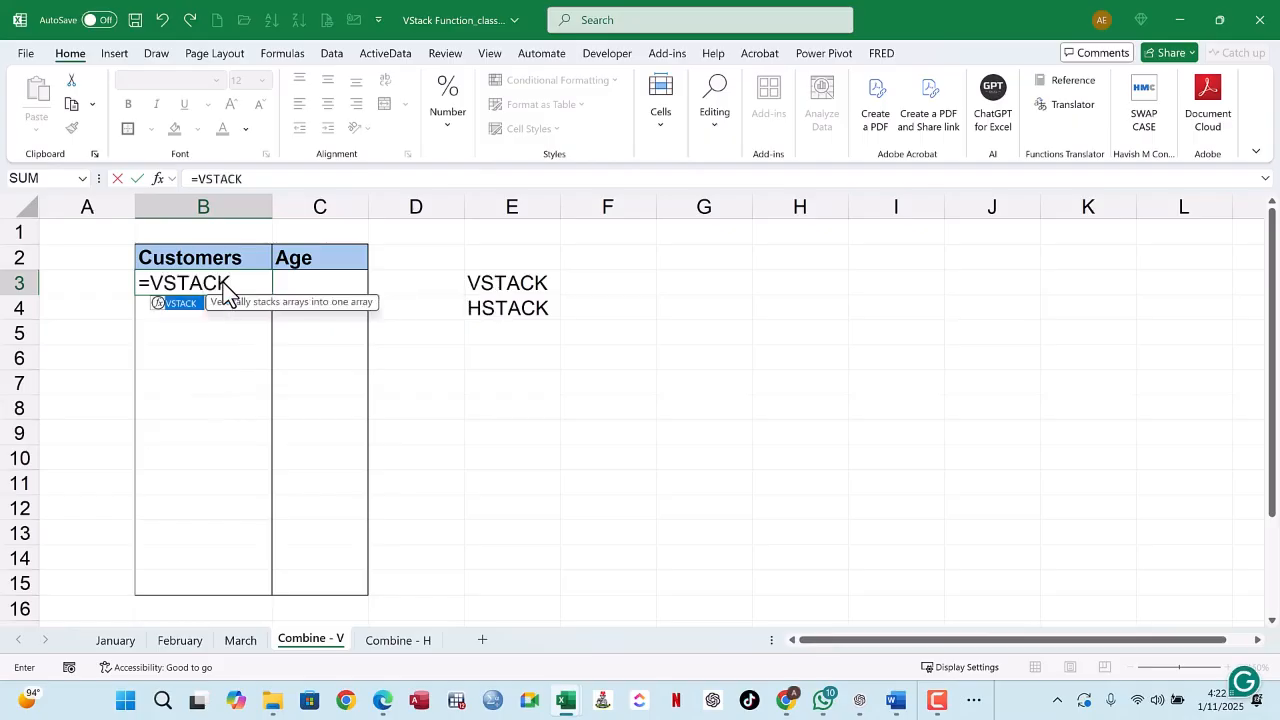
pyautogui.write('(')
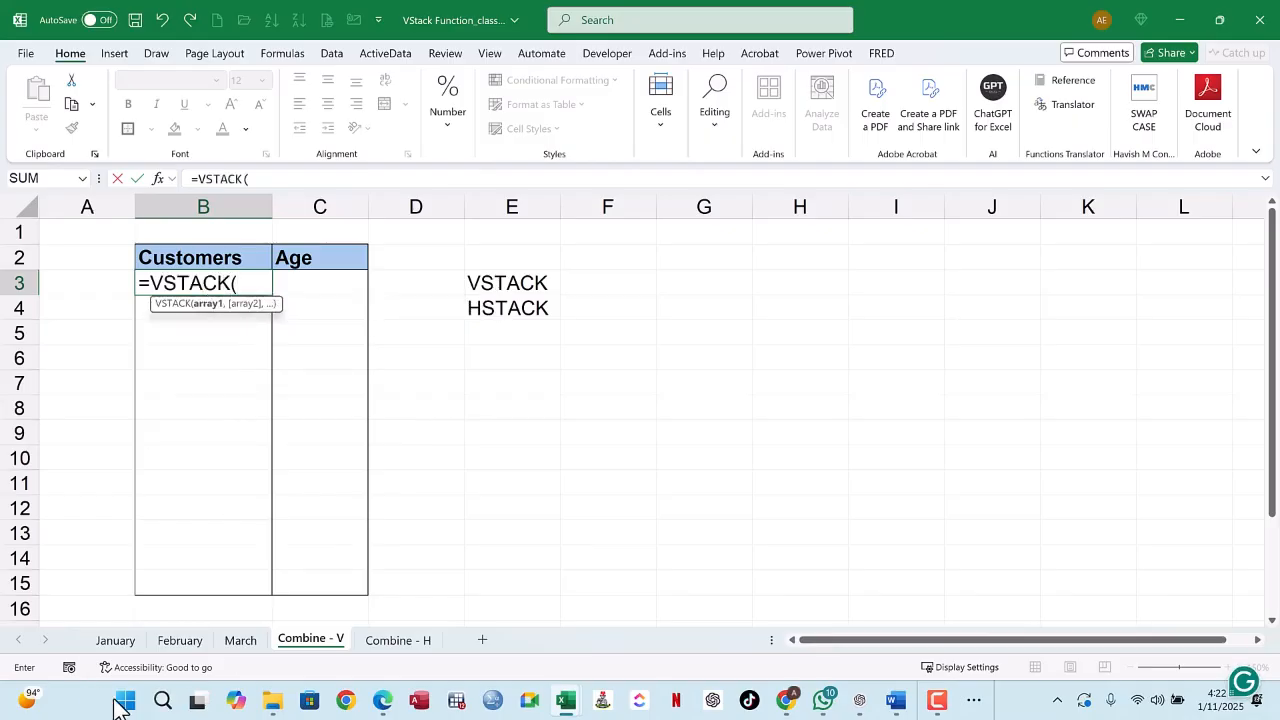
pyautogui.click(127, 641)
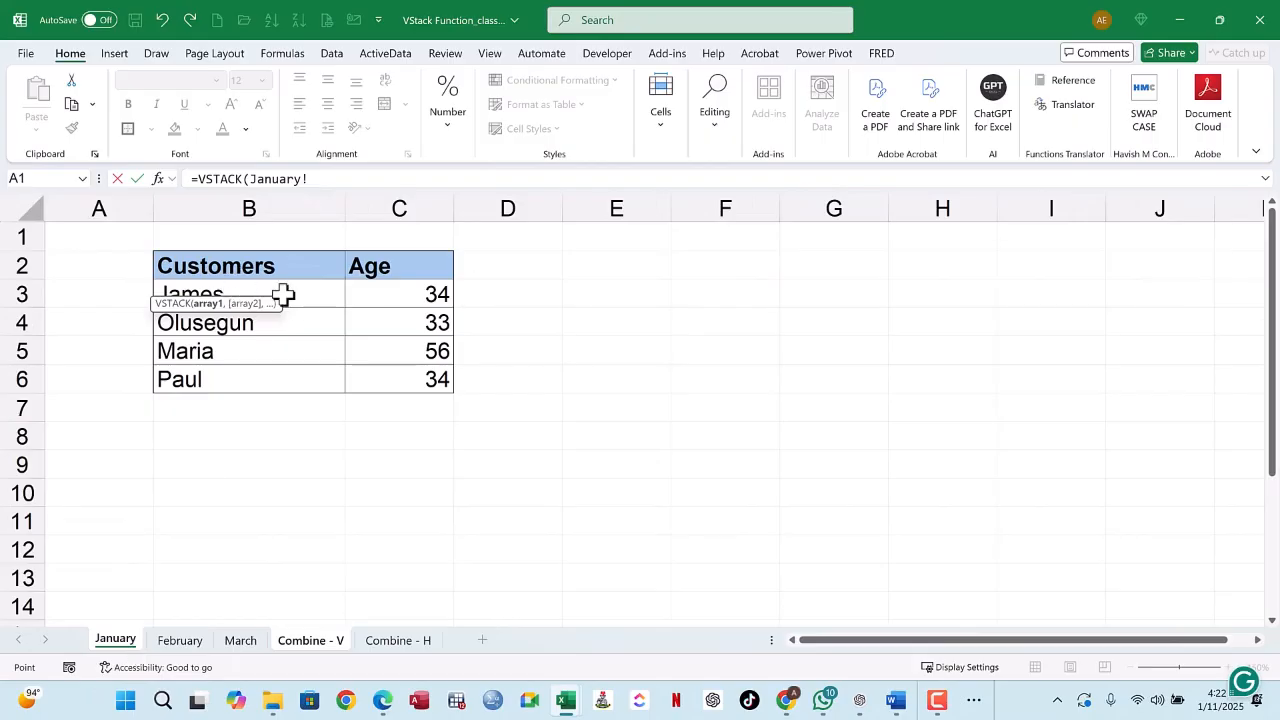
pyautogui.moveTo(274, 306); pyautogui.dragTo(258, 494)
pyautogui.moveTo(205, 297); pyautogui.dragTo(413, 376)
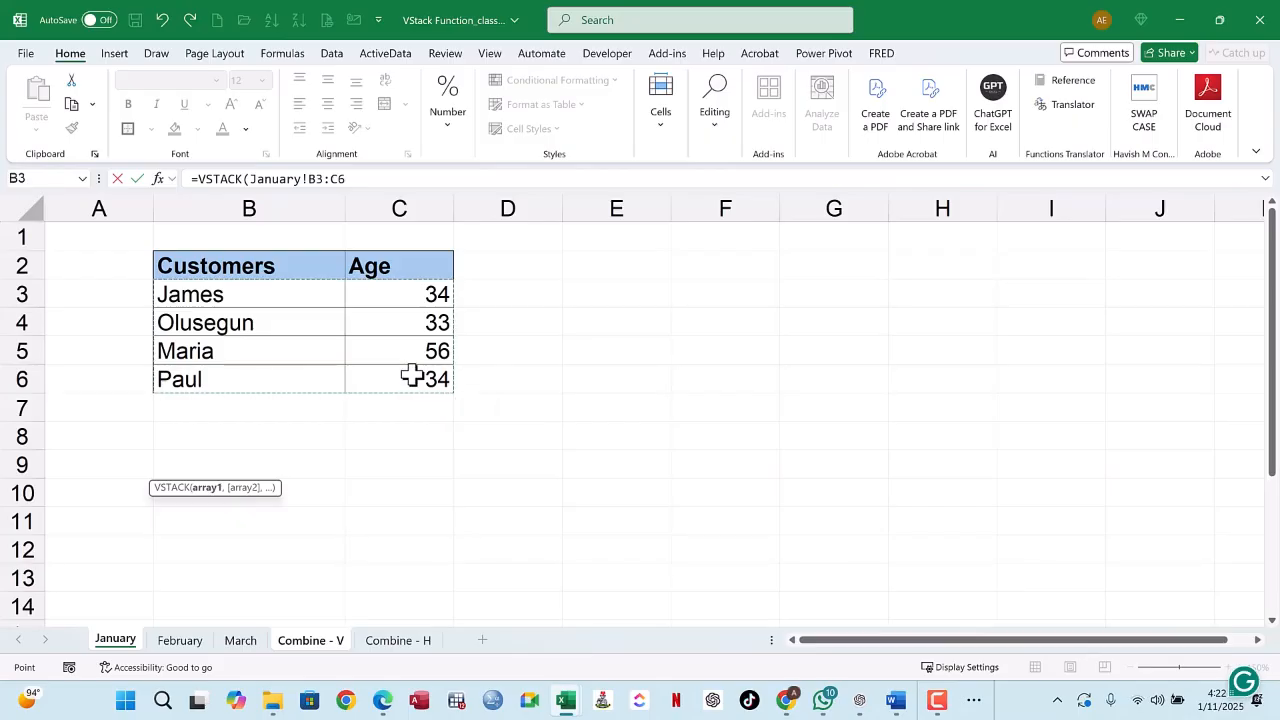
pyautogui.write(',')
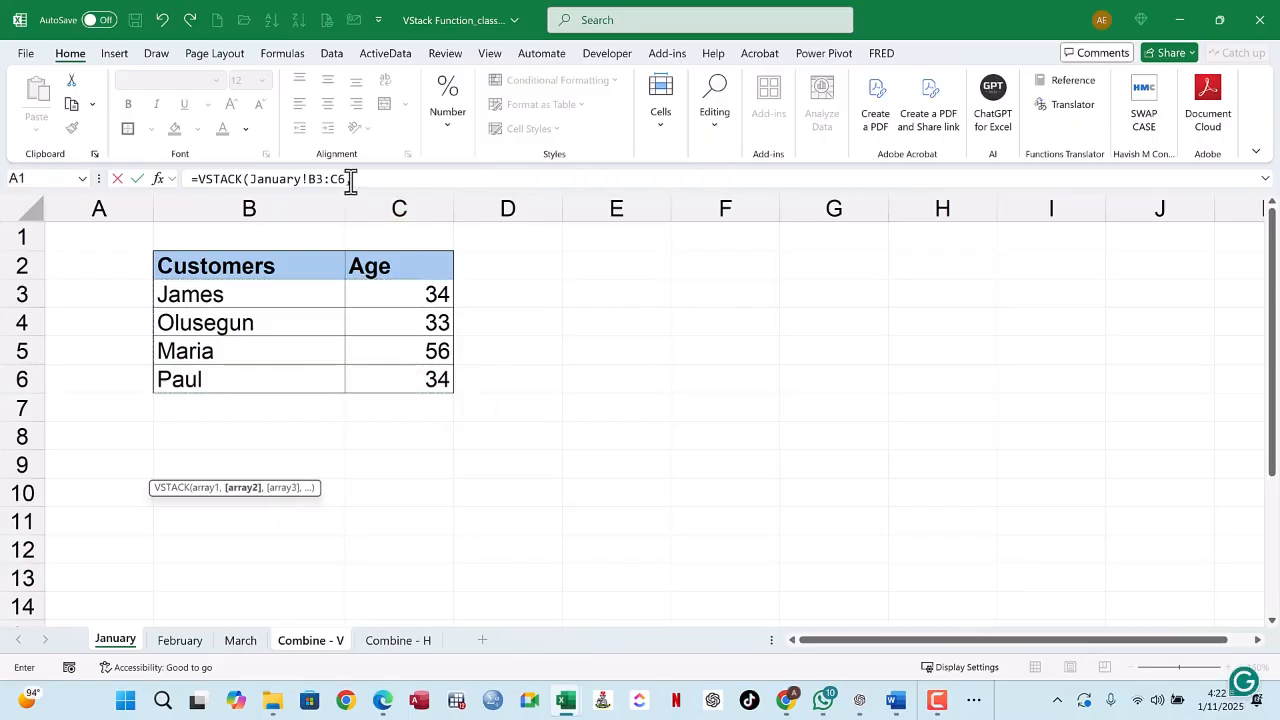
# Step: Add February!B3:C6 and March!B3:C6 as the second and third VSTACK arrays and enter the formula
pyautogui.click(180, 640)
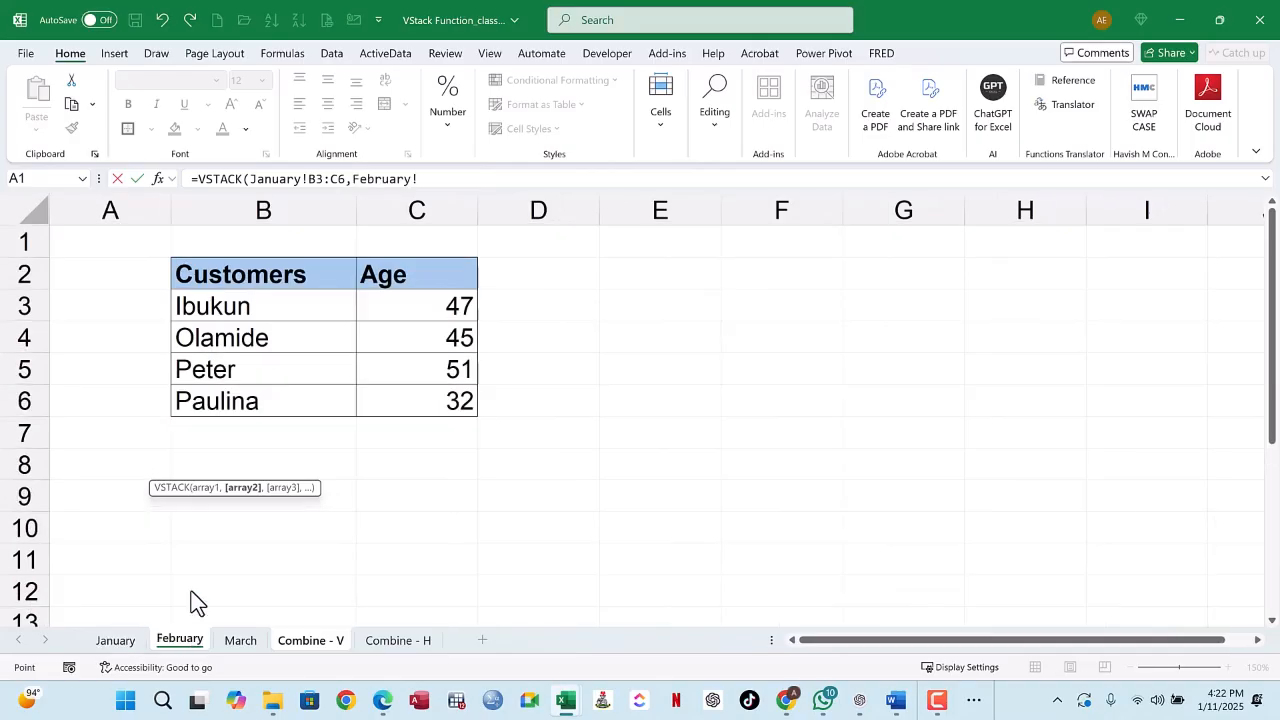
pyautogui.moveTo(229, 307); pyautogui.dragTo(416, 397)
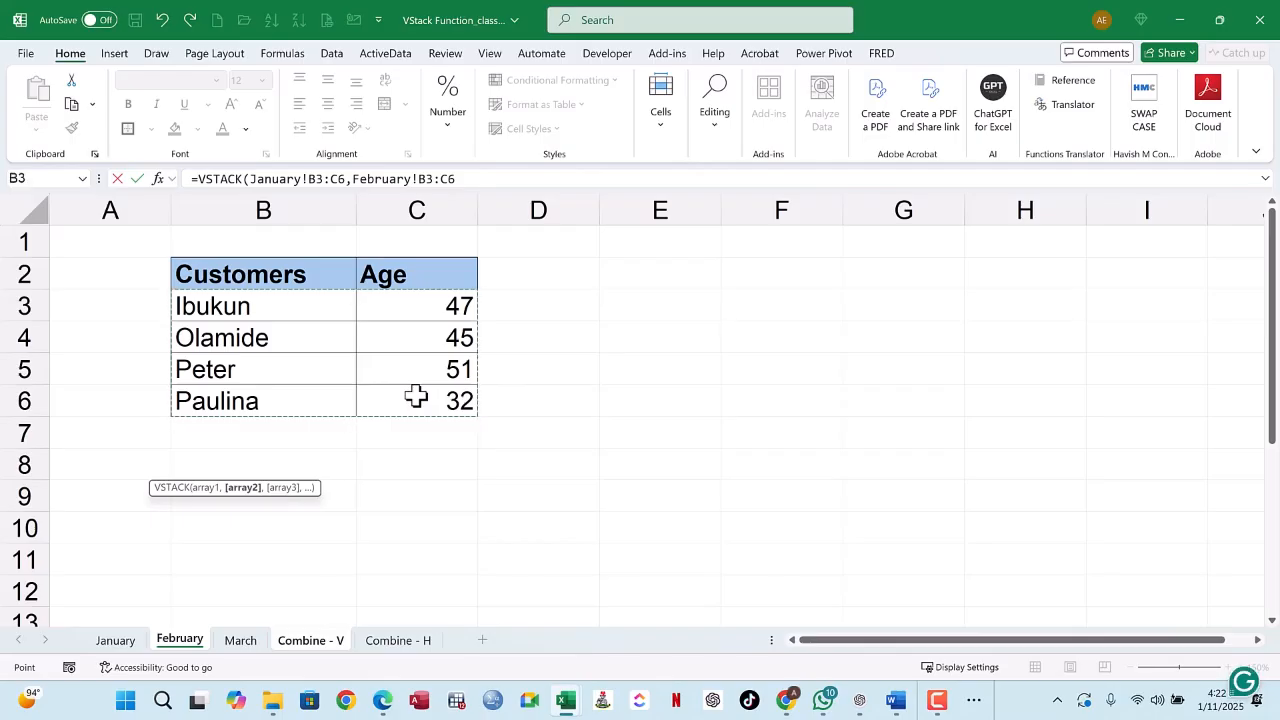
pyautogui.click(470, 178)
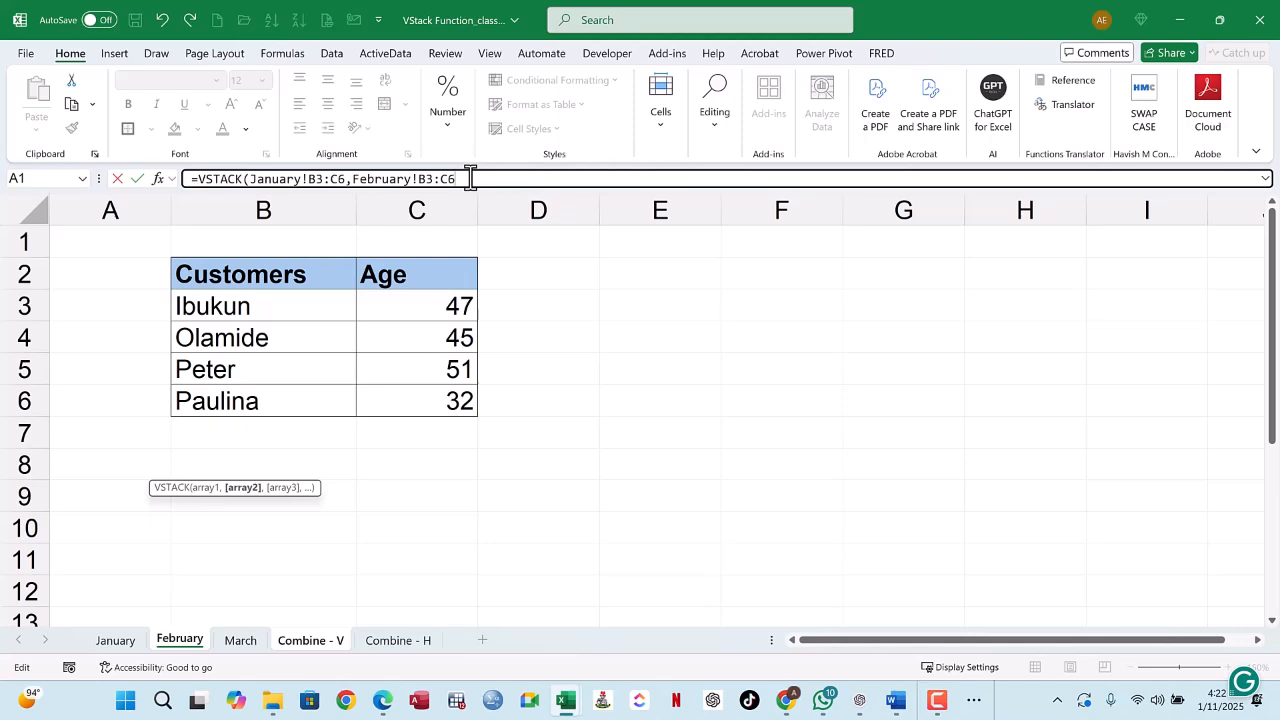
pyautogui.write(',')
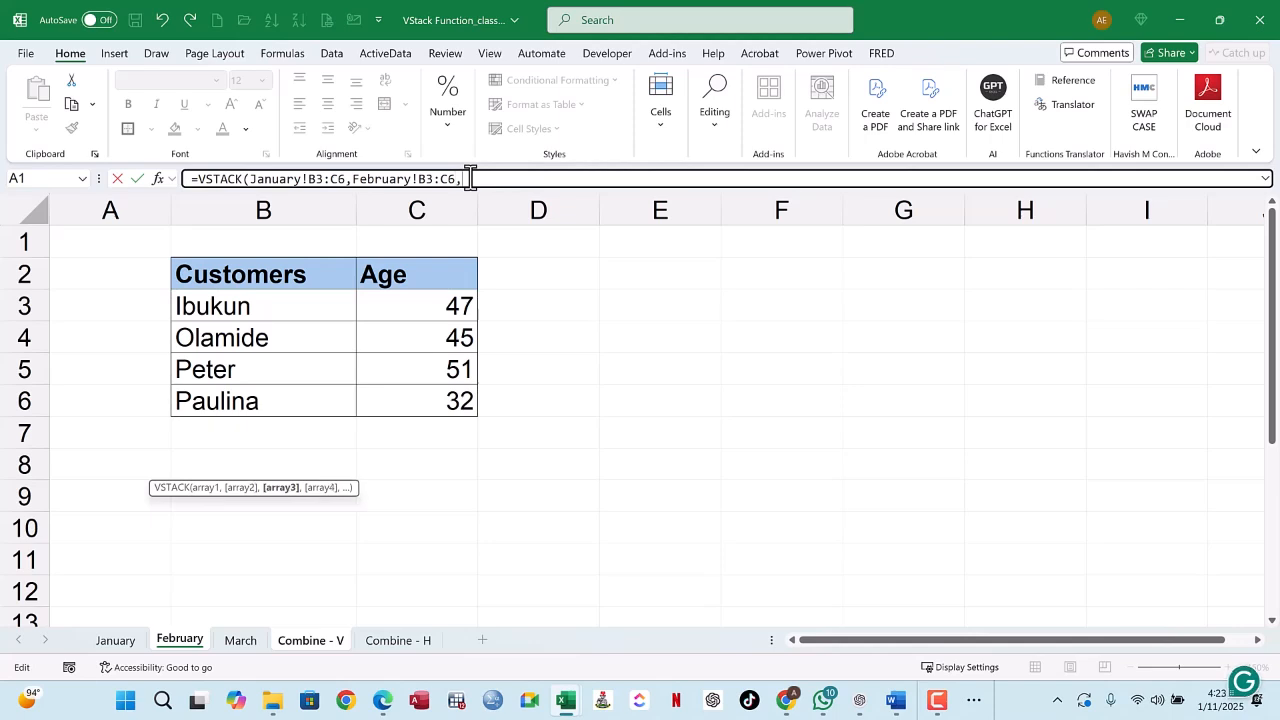
pyautogui.click(240, 640)
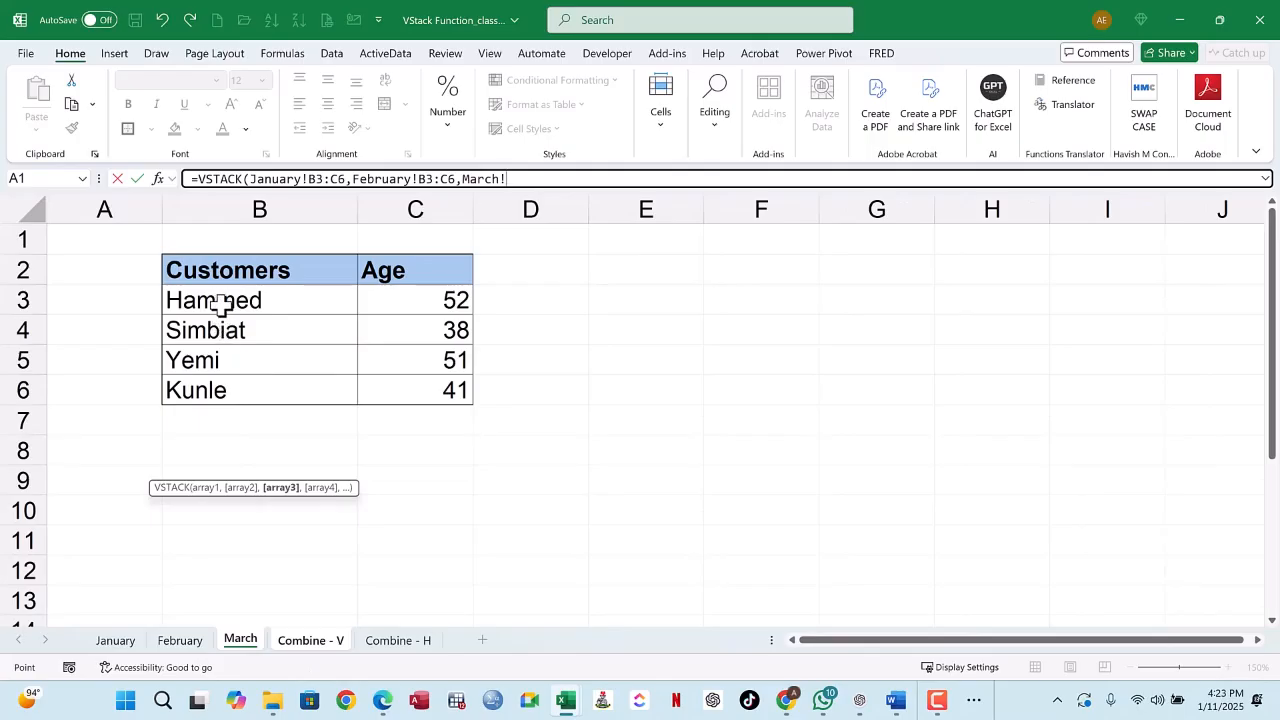
pyautogui.moveTo(222, 305); pyautogui.dragTo(428, 390)
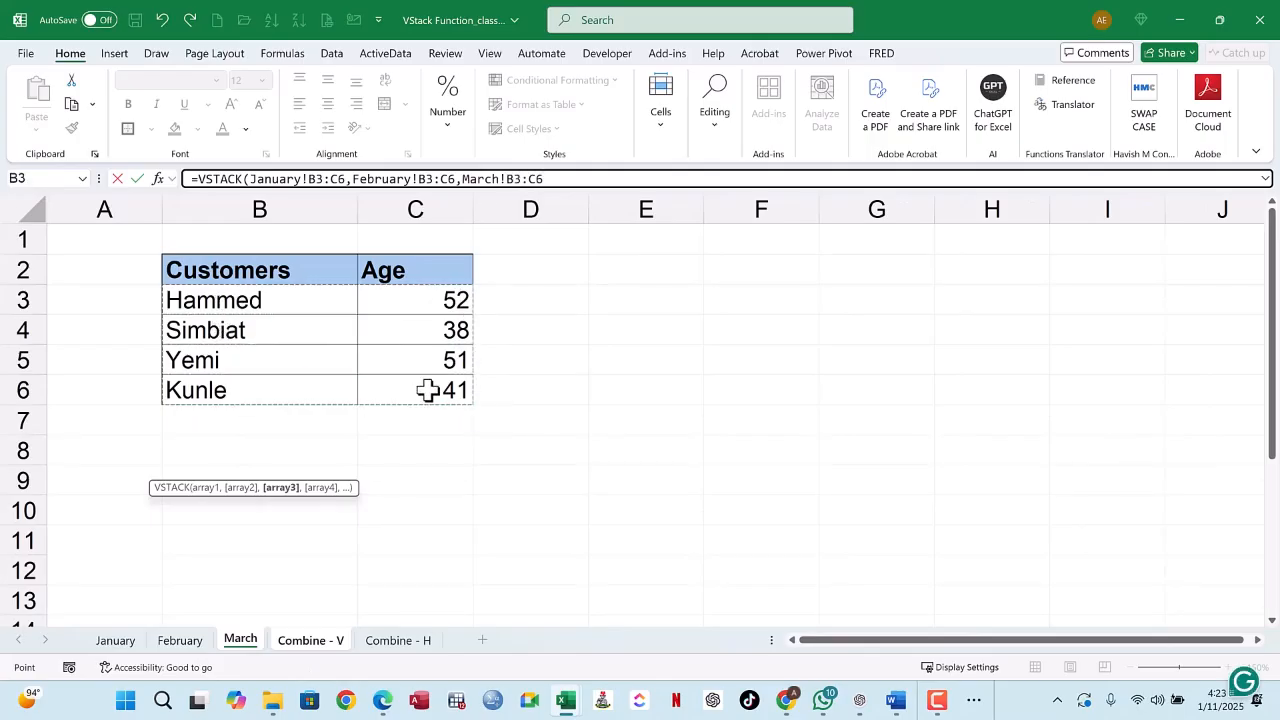
pyautogui.press('Return')
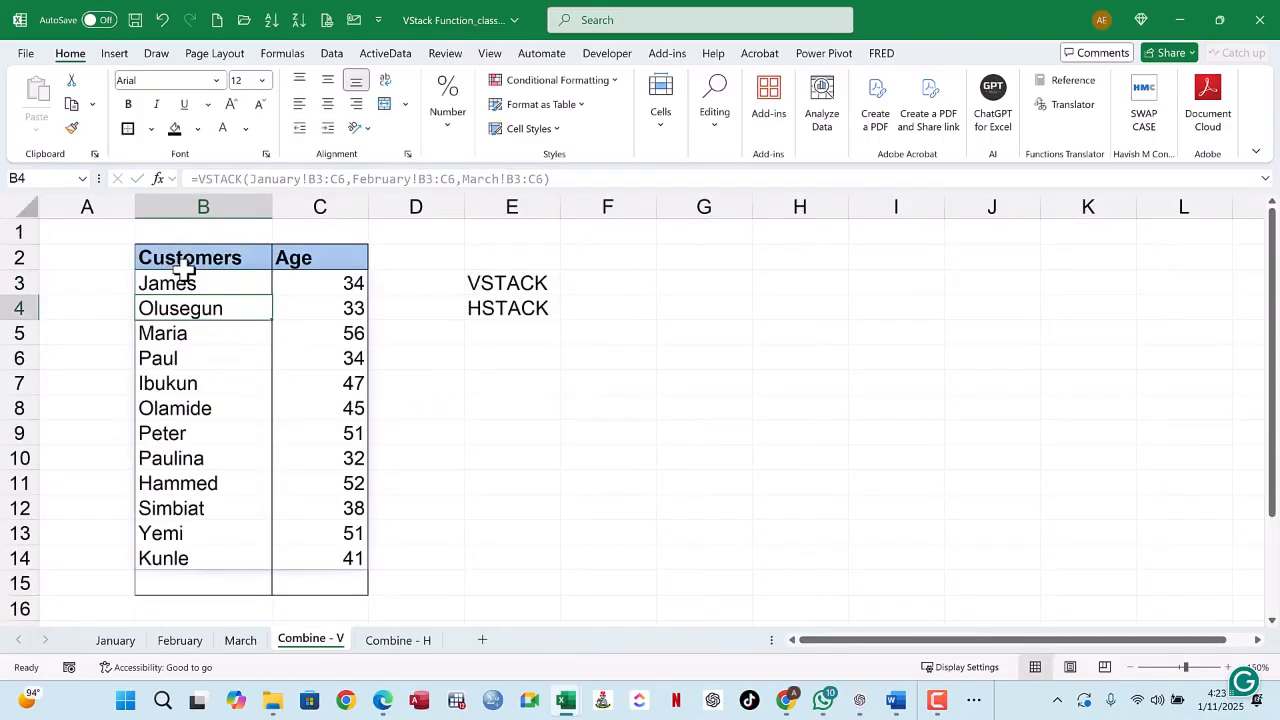
# Step: Review the stacked customer list on Combine - V and the empty January, February and March blocks on Combine - H
pyautogui.moveTo(188, 285); pyautogui.dragTo(318, 578)
pyautogui.click(302, 364)
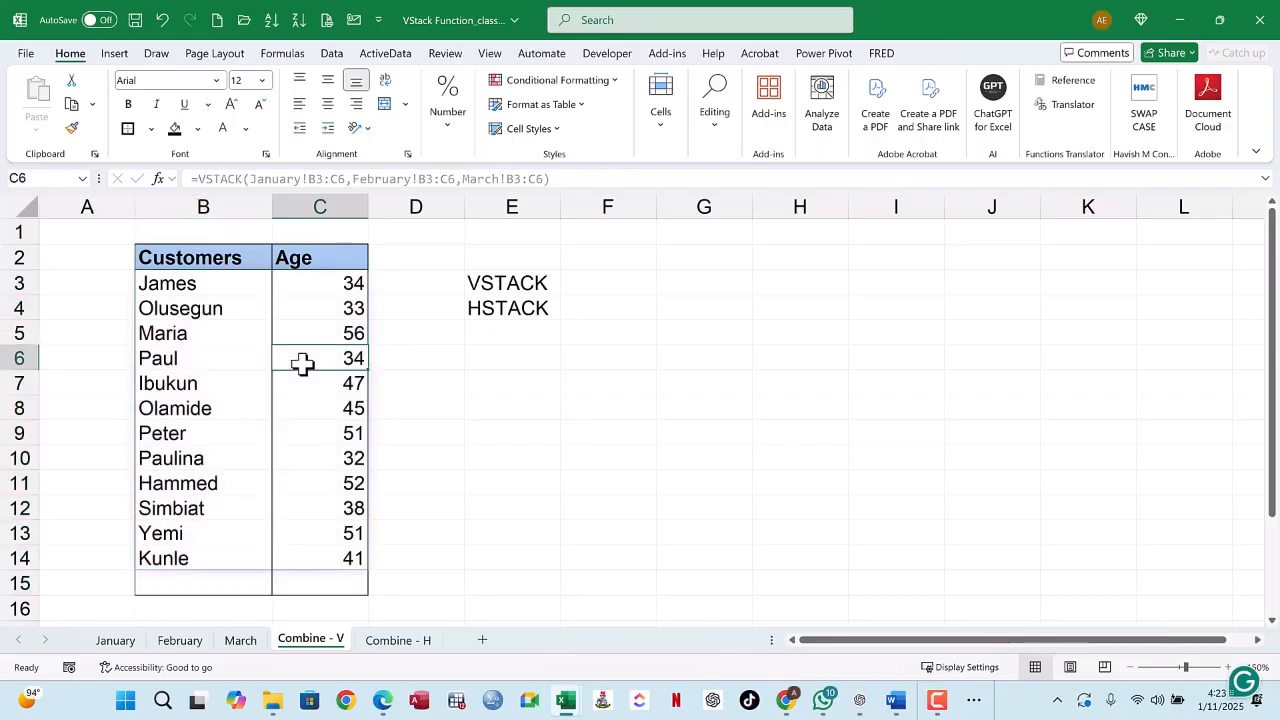
pyautogui.moveTo(183, 283); pyautogui.dragTo(292, 558)
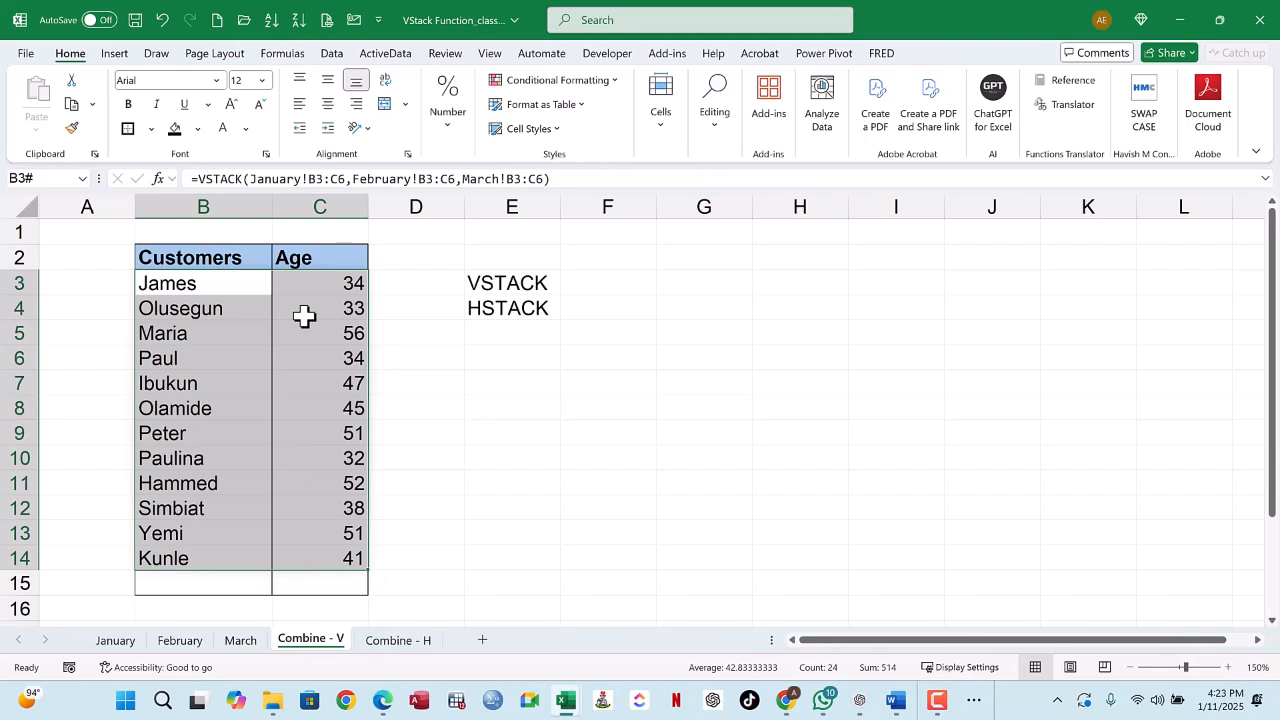
pyautogui.click(393, 640)
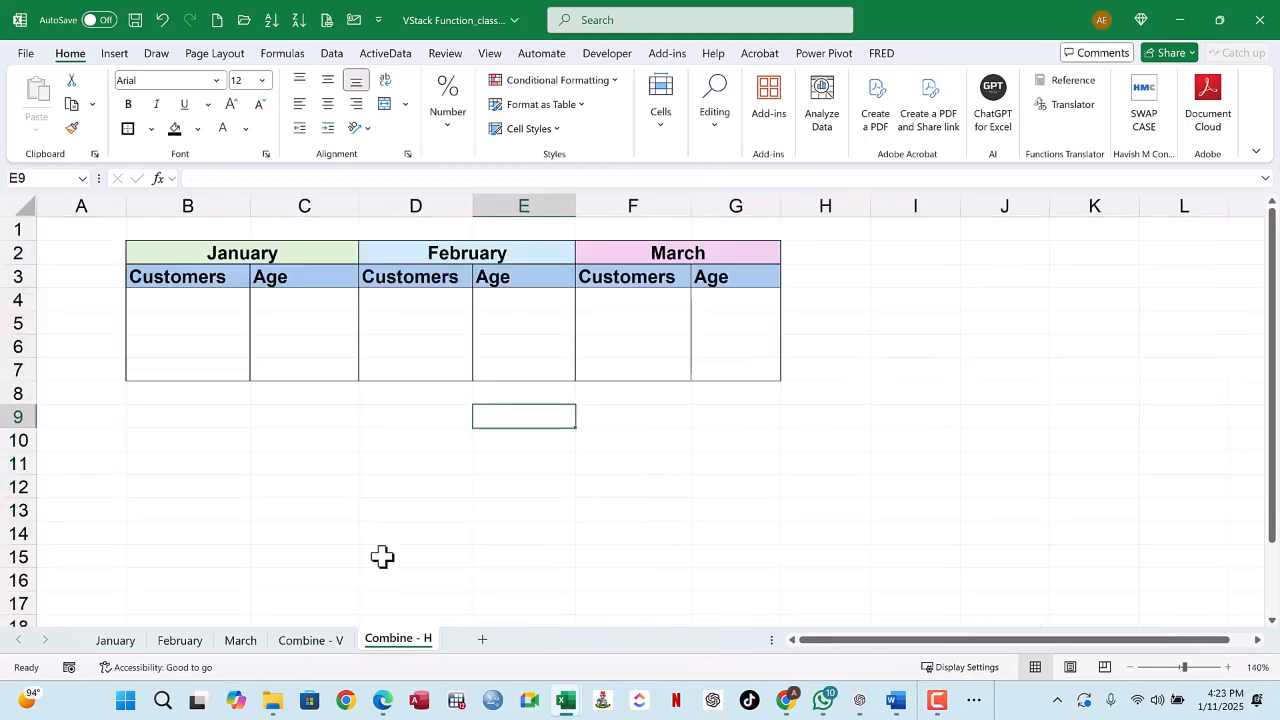
pyautogui.click(187, 302)
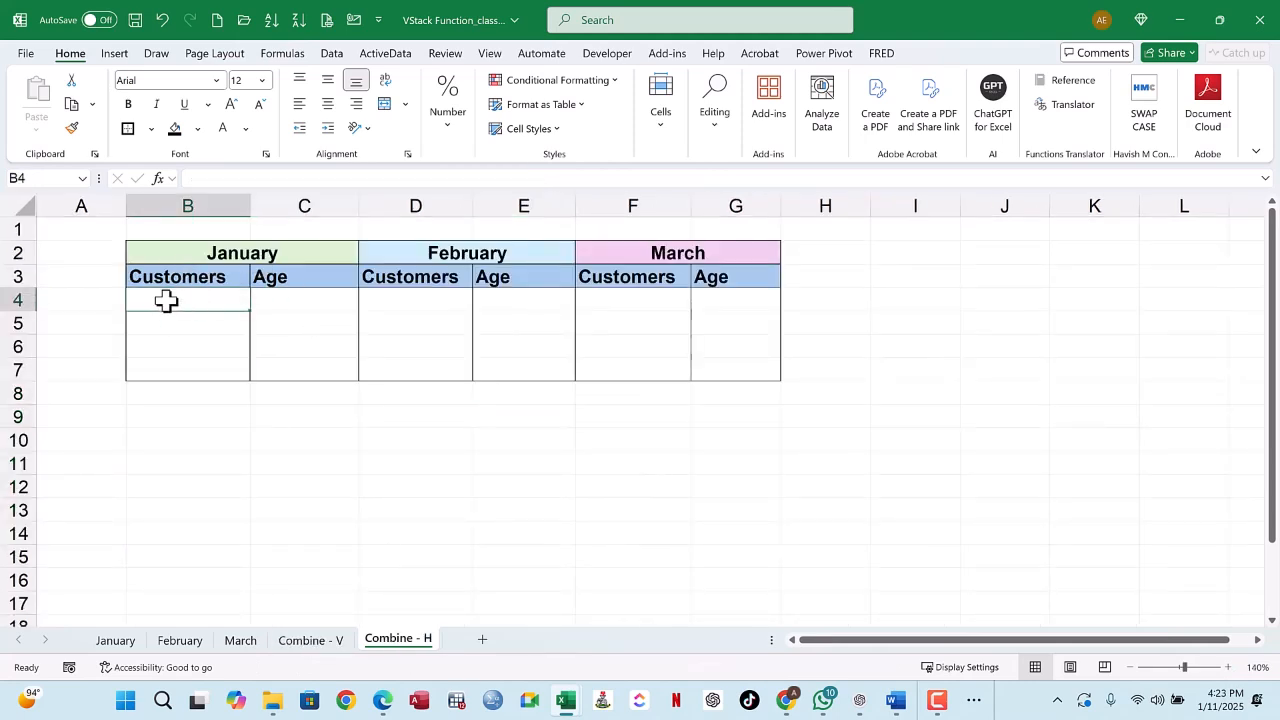
pyautogui.moveTo(180, 251)
pyautogui.mouseDown()
pyautogui.moveTo(249, 271)
pyautogui.moveTo(290, 378)
pyautogui.mouseUp()
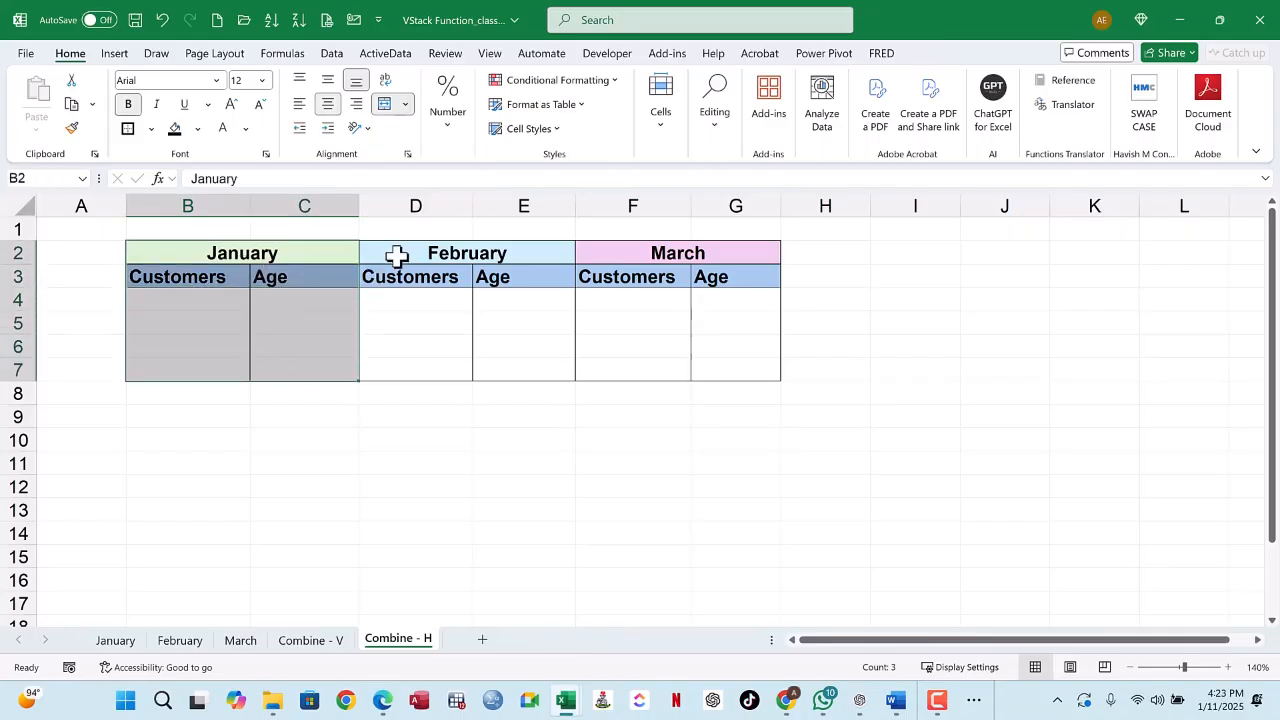
pyautogui.keyDown('ctrl'); pyautogui.click(397, 253); pyautogui.keyUp('ctrl')
pyautogui.moveTo(397, 253)
pyautogui.mouseDown()
pyautogui.moveTo(491, 286)
pyautogui.moveTo(511, 370)
pyautogui.mouseUp()
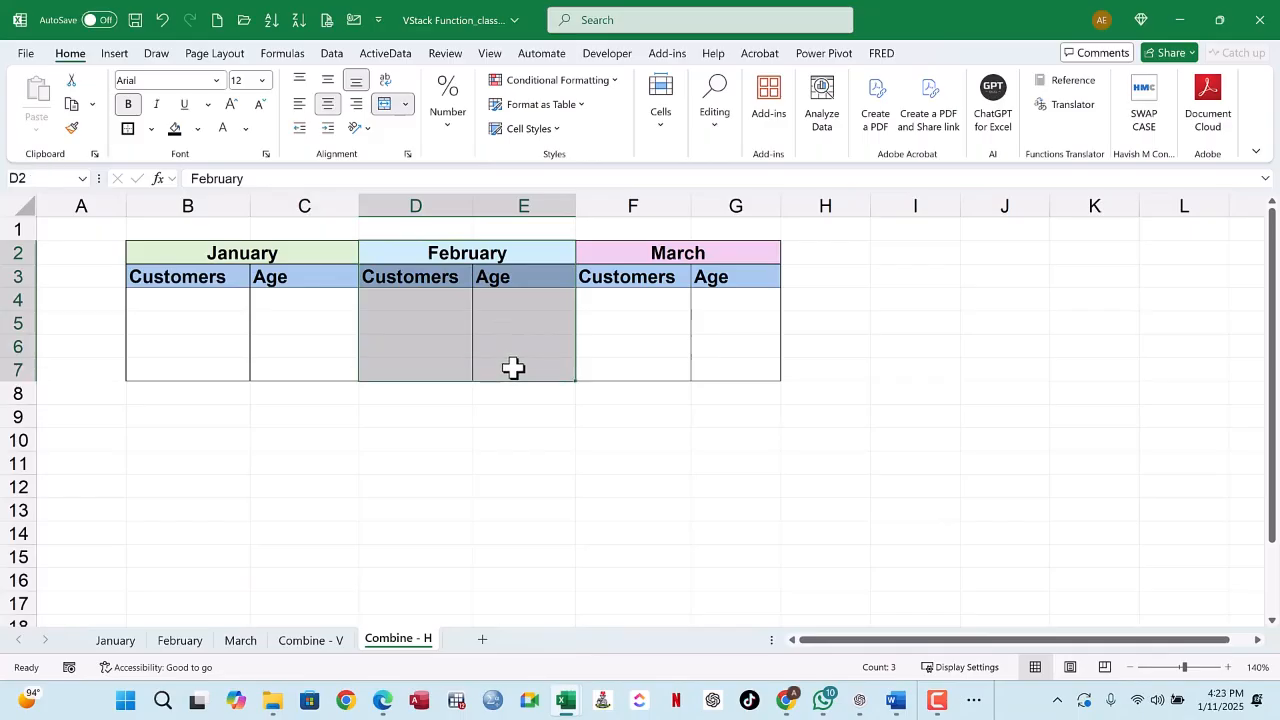
pyautogui.moveTo(647, 253); pyautogui.dragTo(735, 366)
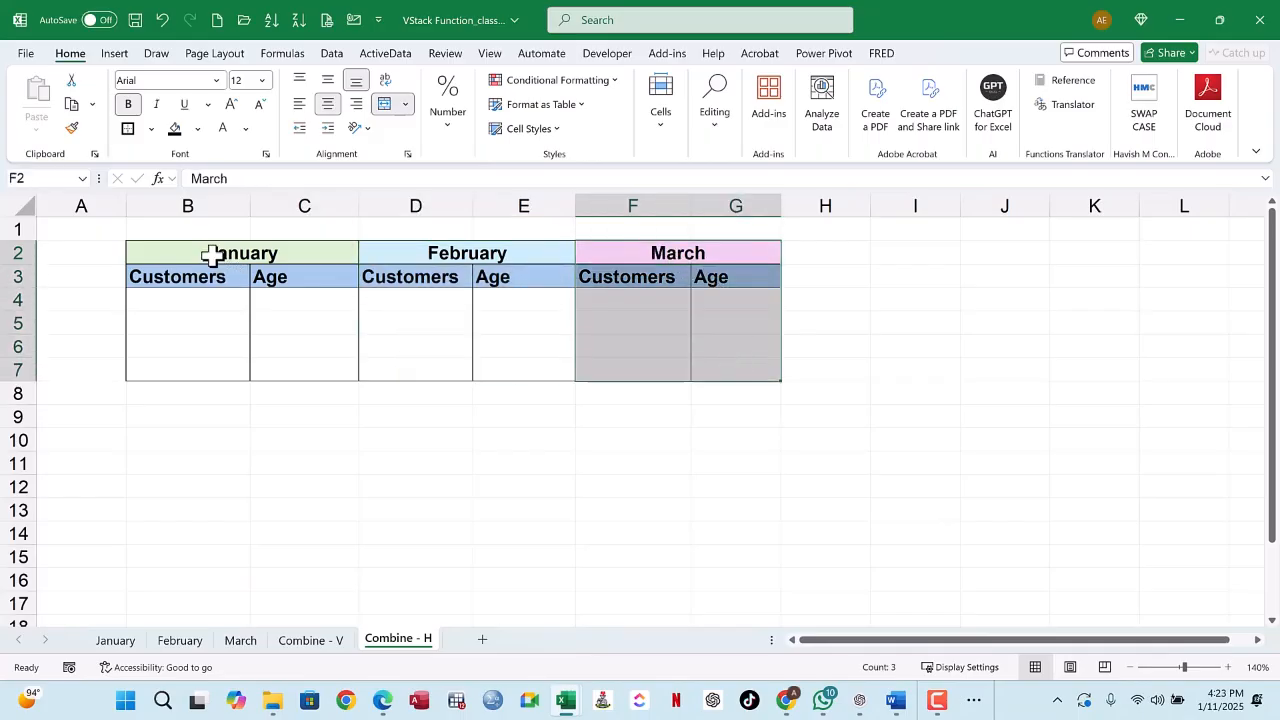
pyautogui.moveTo(209, 252); pyautogui.dragTo(320, 362)
pyautogui.click(415, 257)
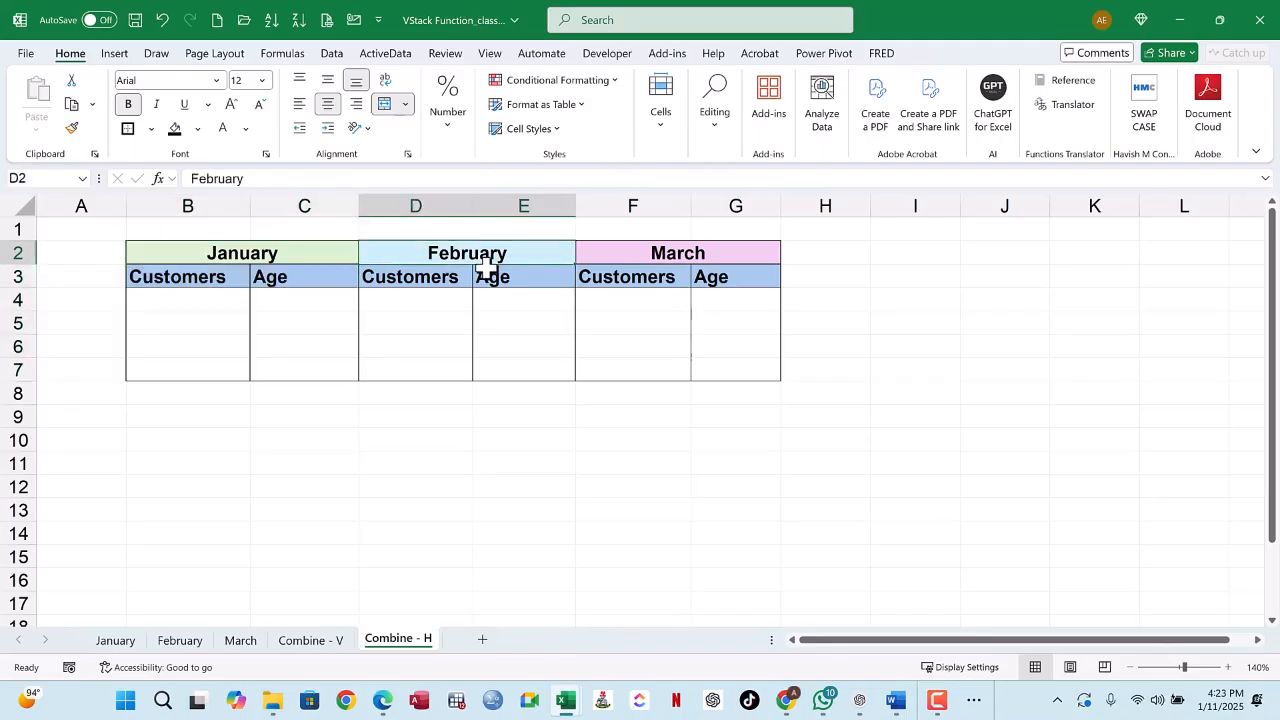
# Step: Start an HSTACK formula in cell B4 of Combine - H, the first customer cell under January
pyautogui.moveTo(486, 266); pyautogui.dragTo(524, 372)
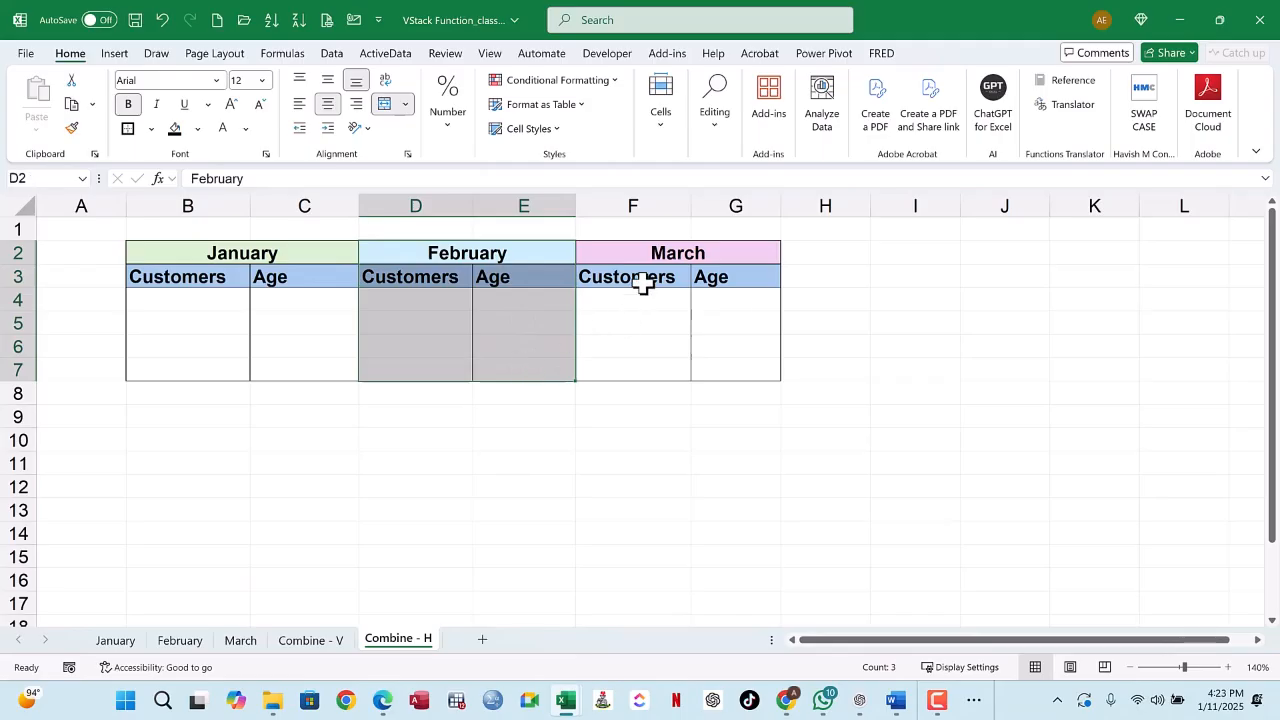
pyautogui.moveTo(638, 257); pyautogui.dragTo(729, 366)
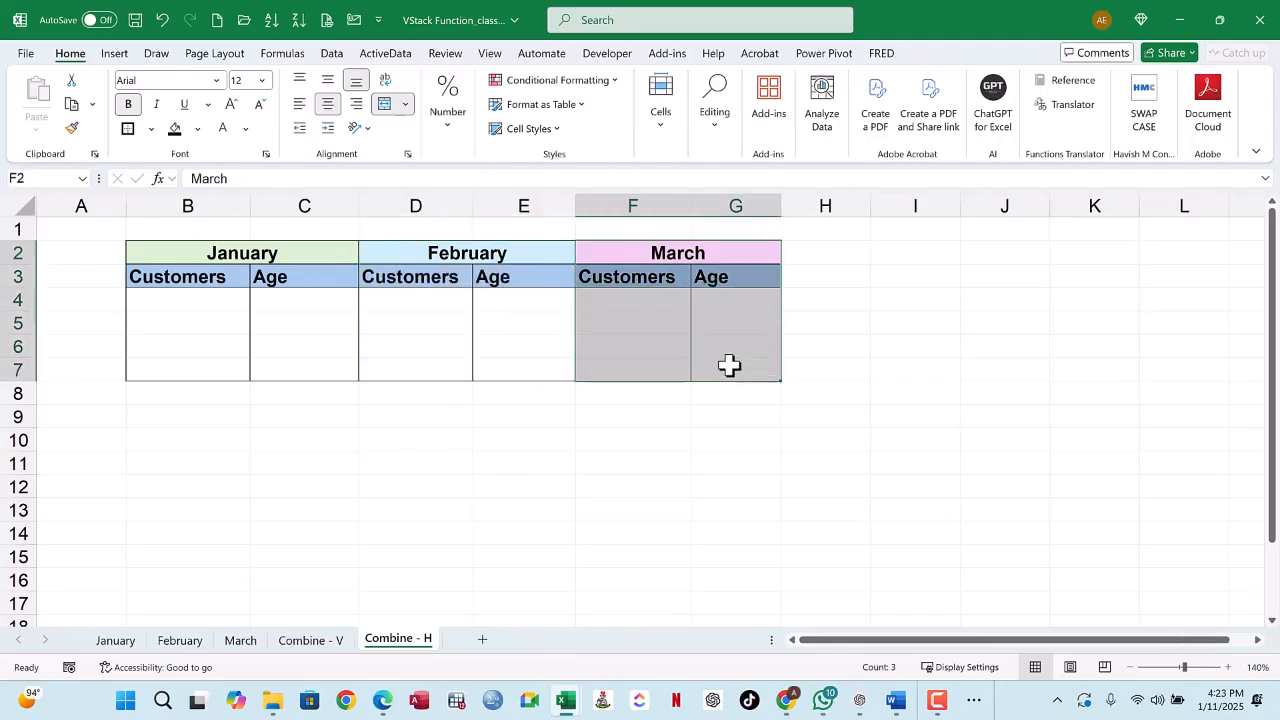
pyautogui.click(192, 300)
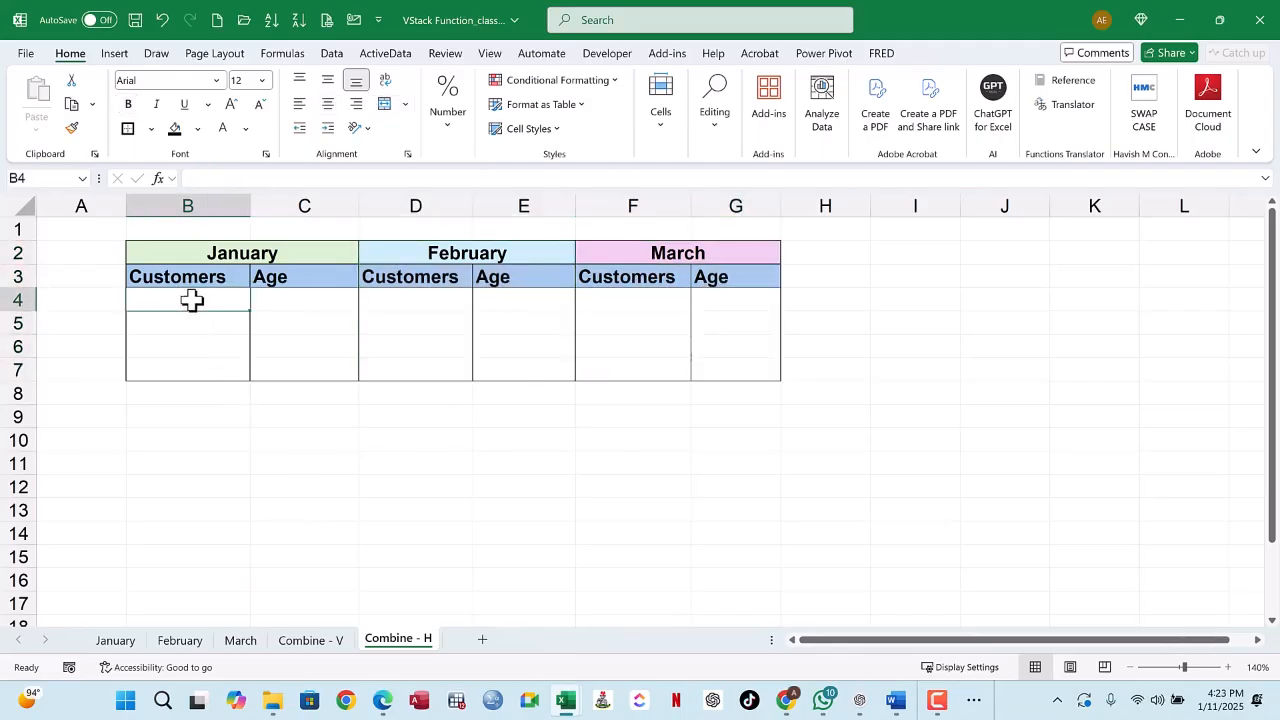
pyautogui.write('=')
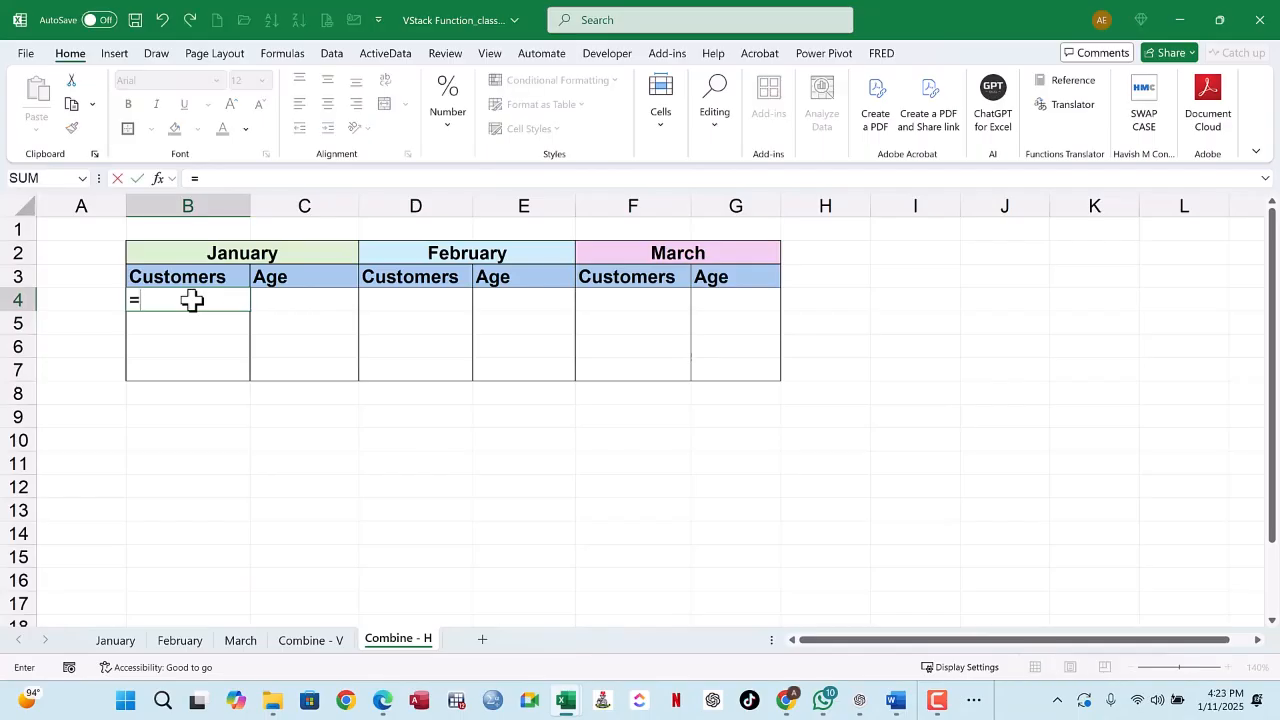
pyautogui.write('HSTA')
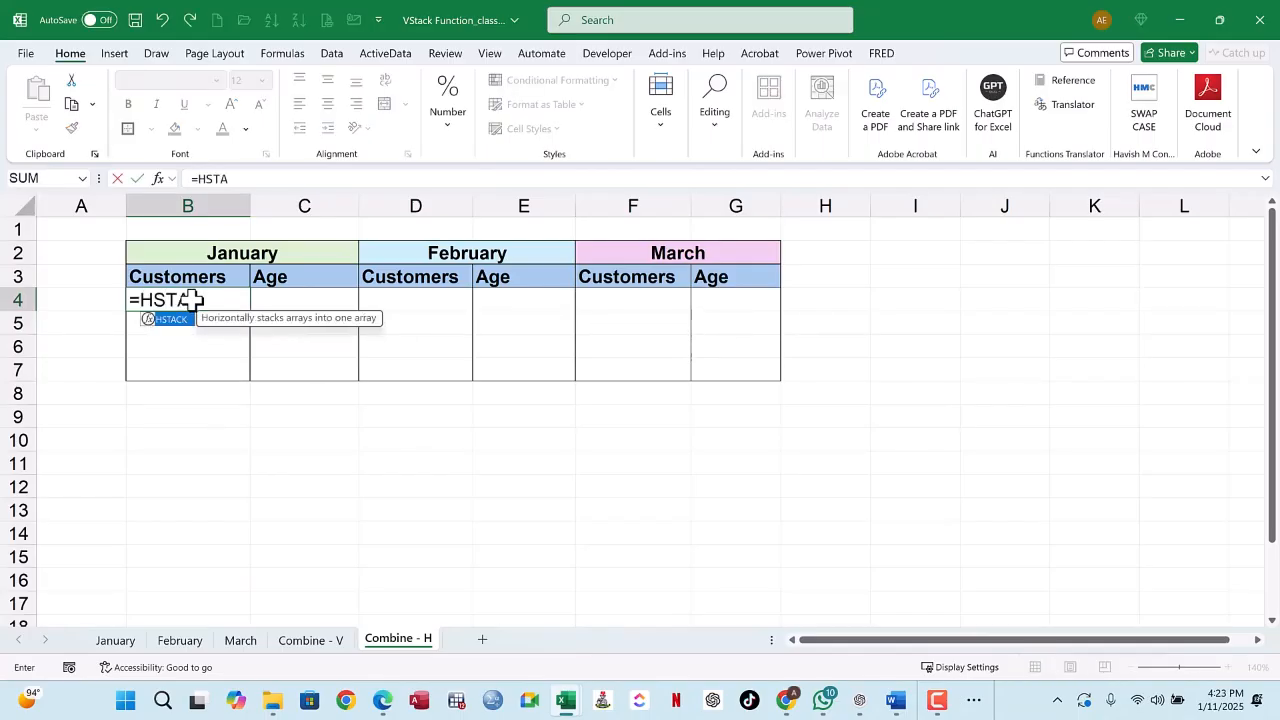
pyautogui.write('K')
pyautogui.press('BackSpace')
pyautogui.write('CK')
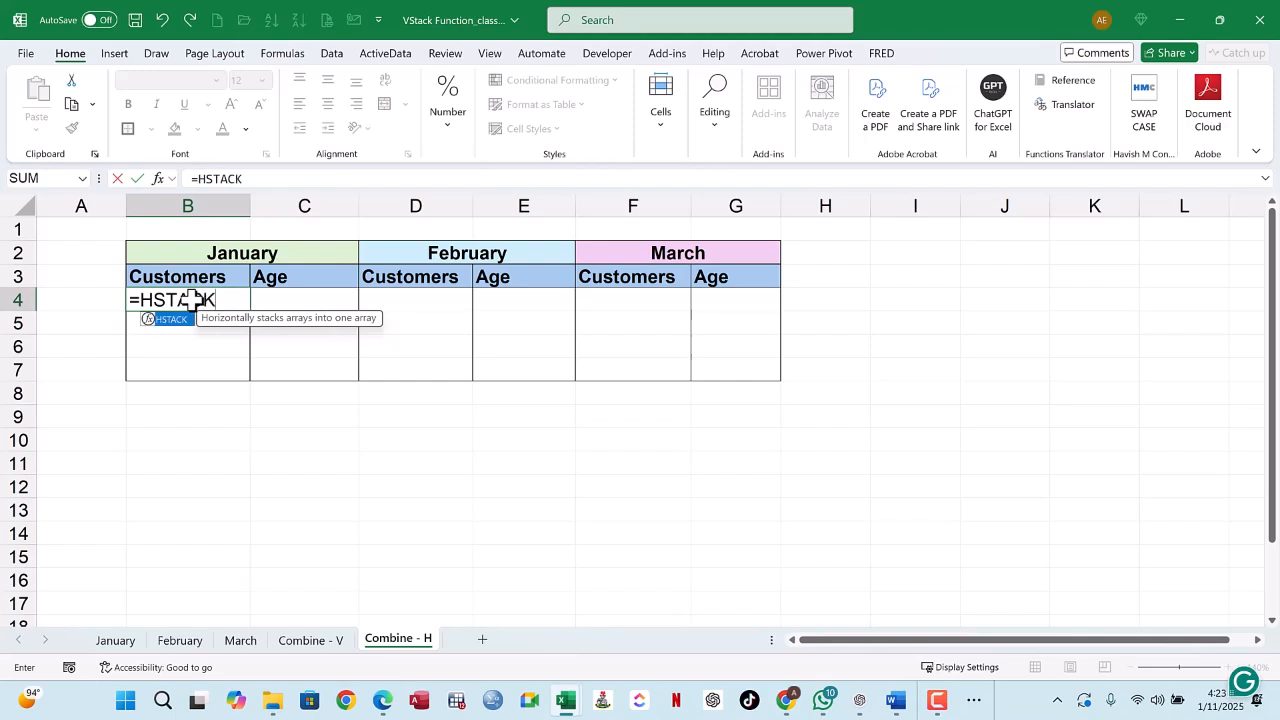
pyautogui.write('(')
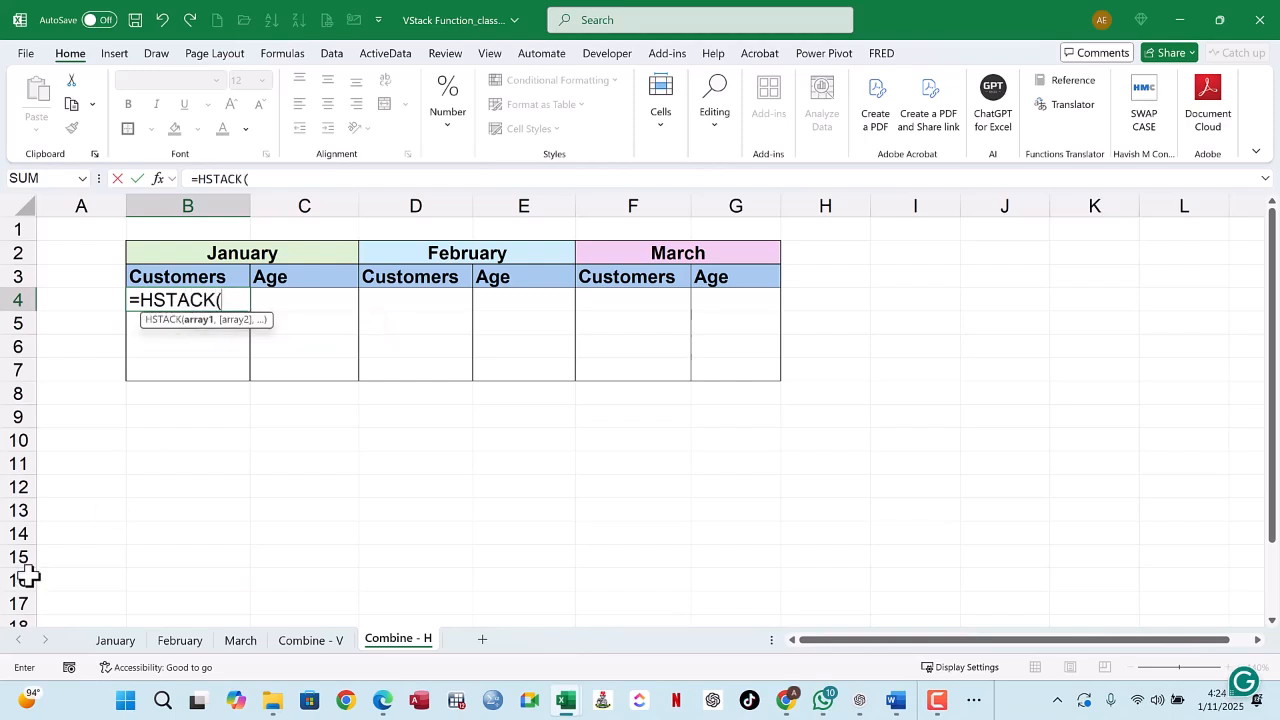
# Step: Add January!B3:C6 and February!B3:C6 as the first and second HSTACK arrays
pyautogui.click(115, 641)
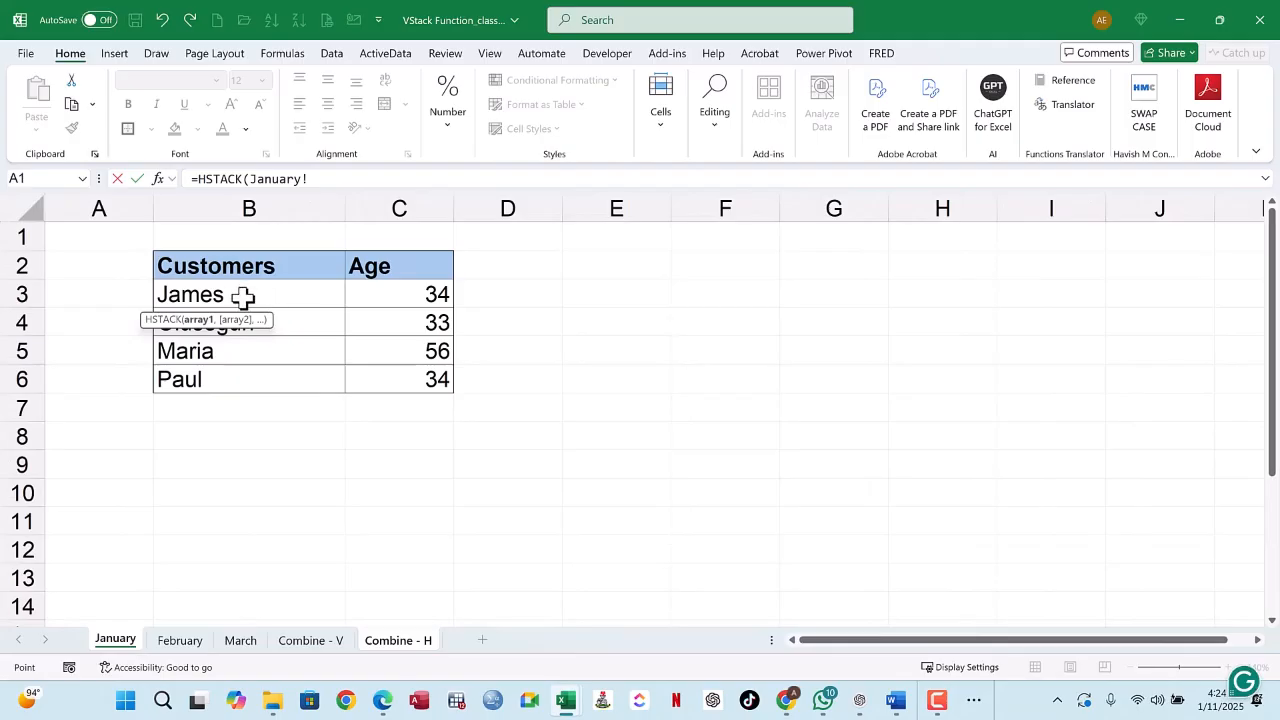
pyautogui.moveTo(244, 295); pyautogui.dragTo(416, 384)
pyautogui.write(',')
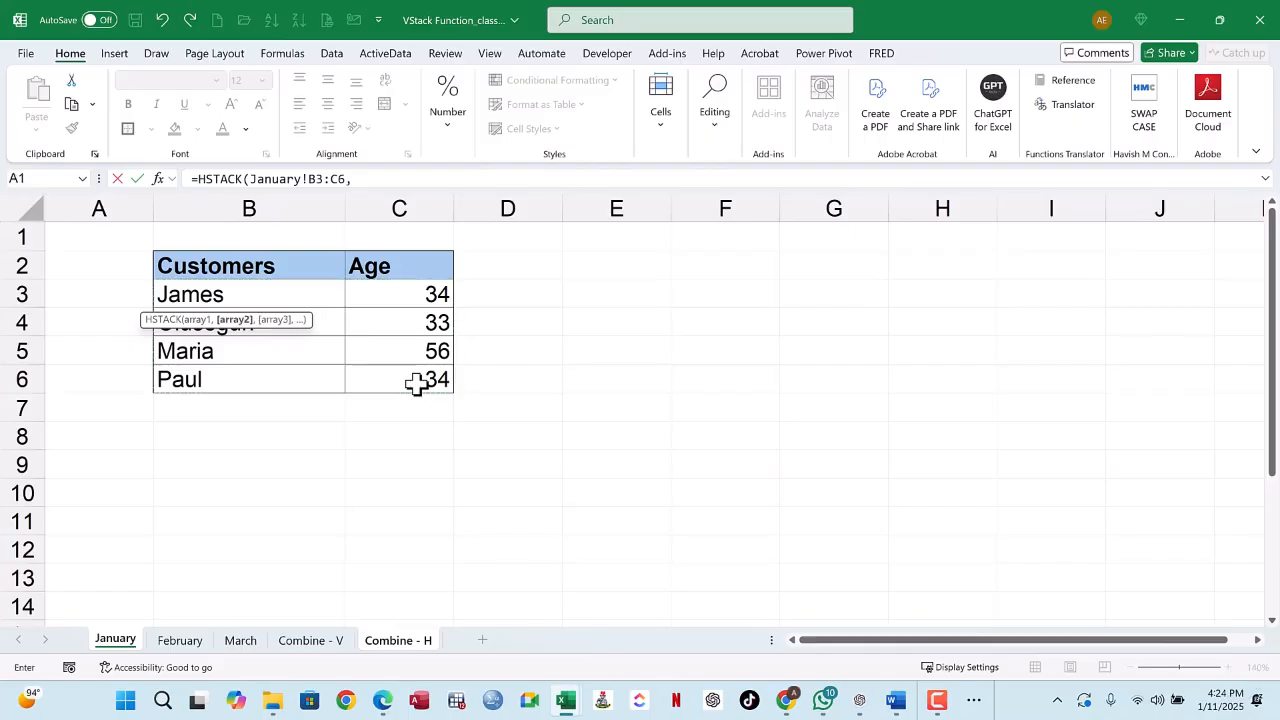
pyautogui.click(164, 642)
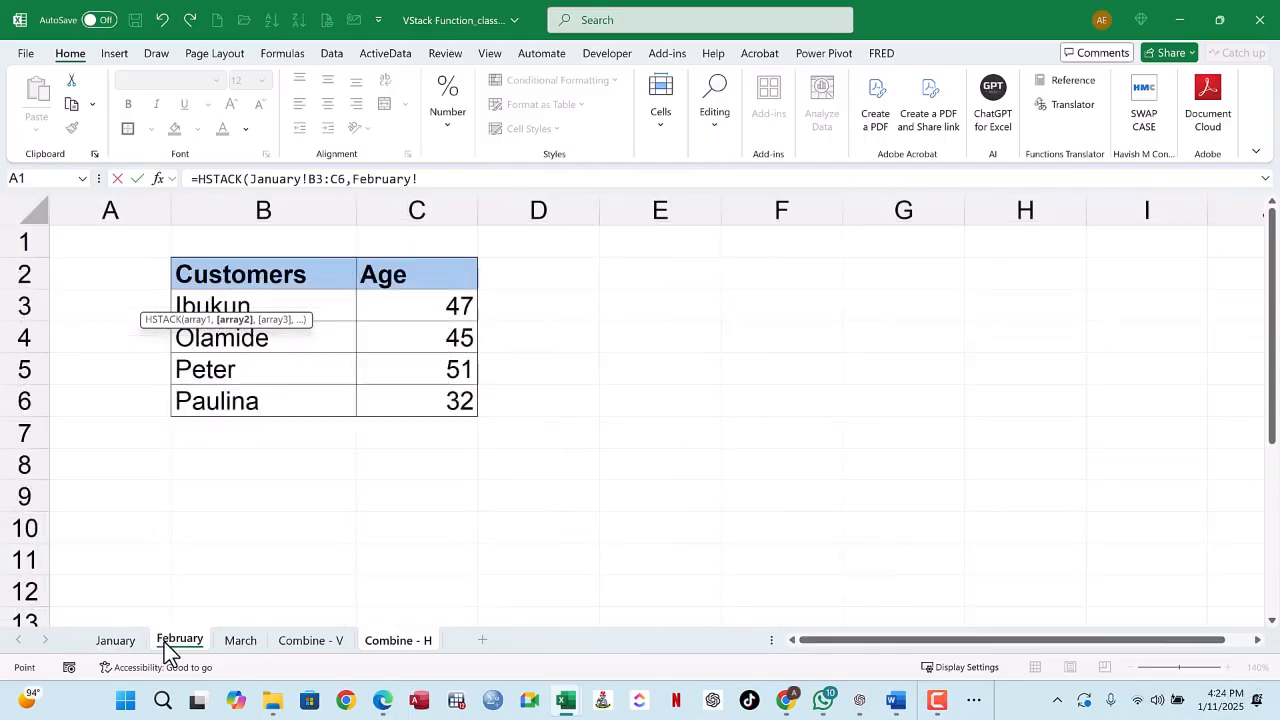
pyautogui.moveTo(276, 303); pyautogui.dragTo(422, 399)
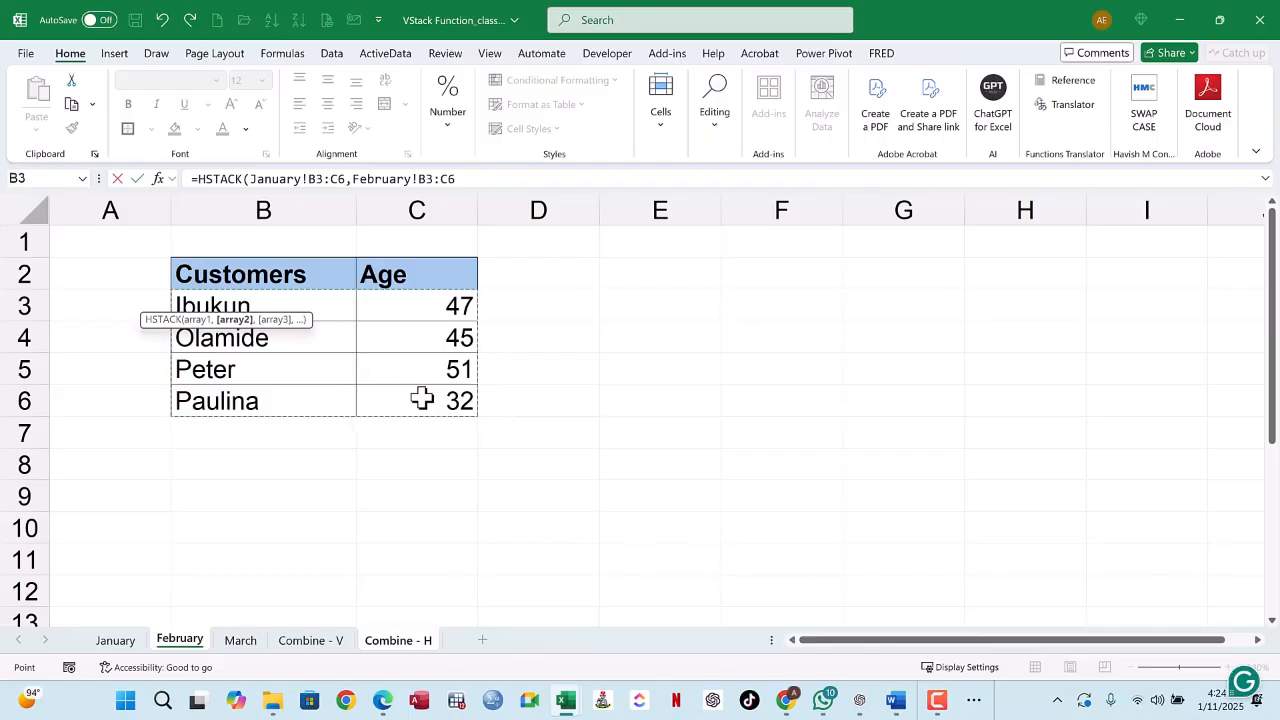
pyautogui.write(',')
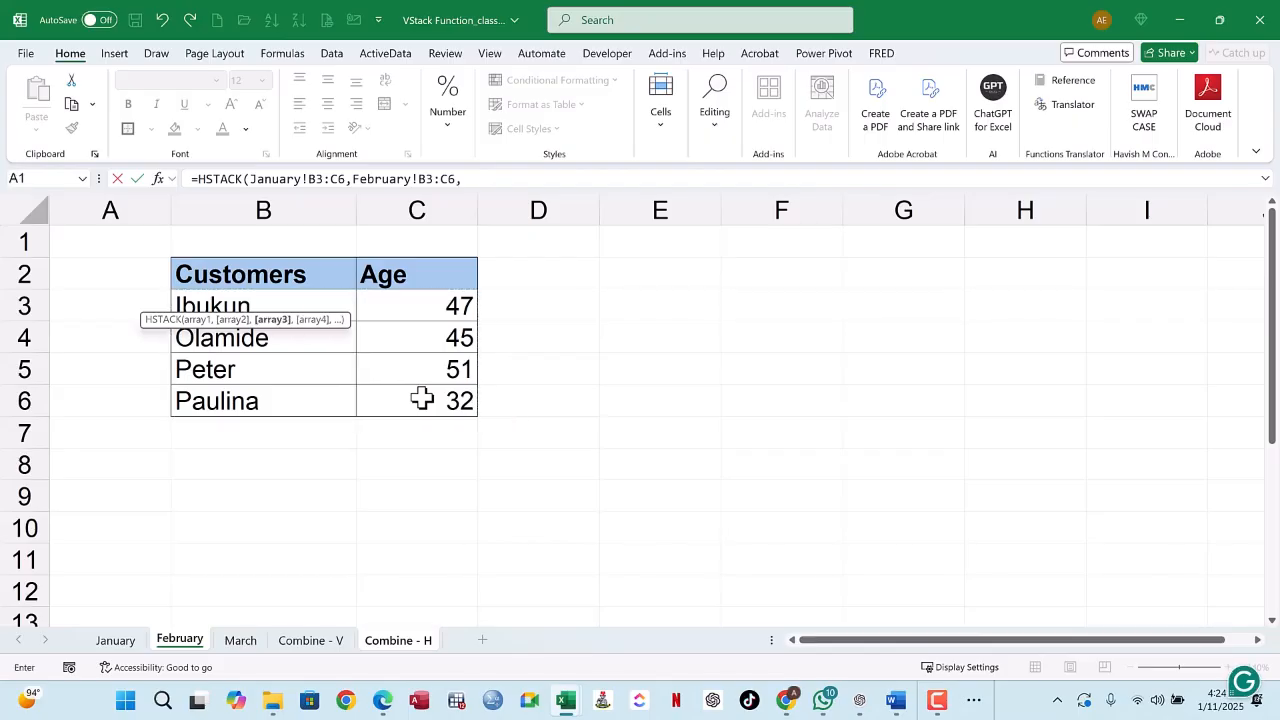
# Step: Add March!B3:C6 as the third HSTACK array, close the formula and enter it
pyautogui.click(240, 643)
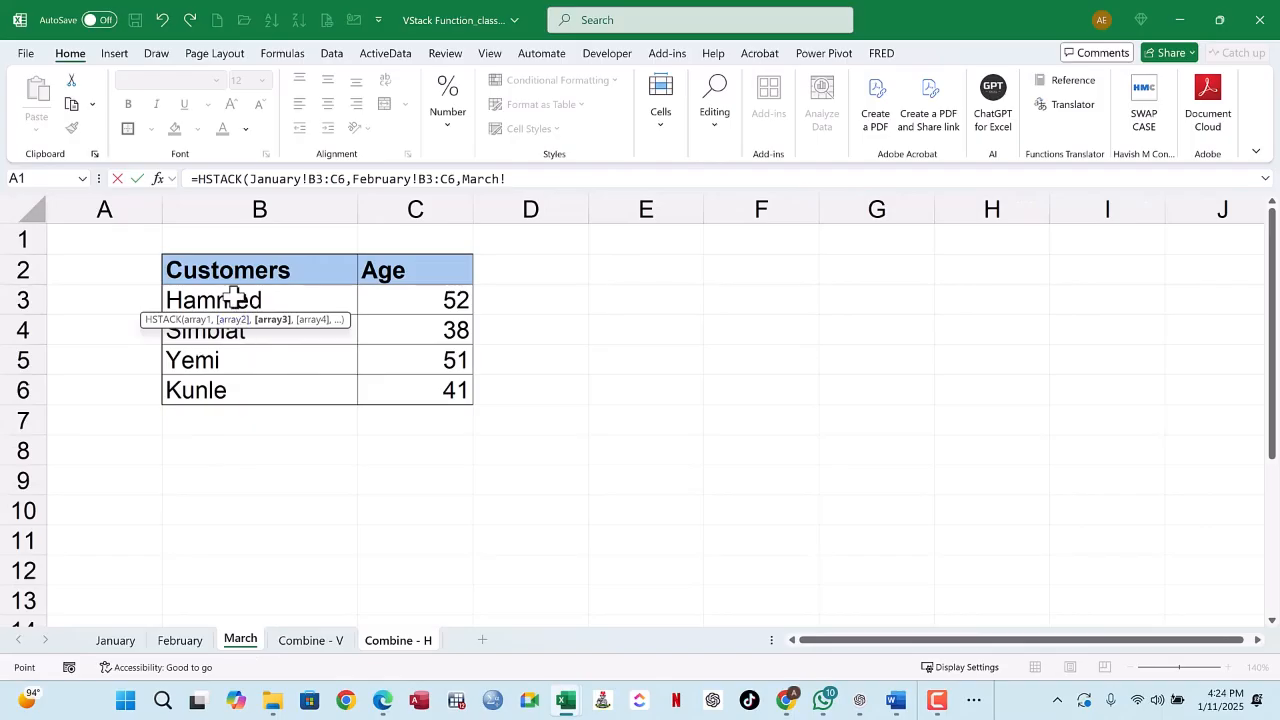
pyautogui.moveTo(233, 295); pyautogui.dragTo(437, 386)
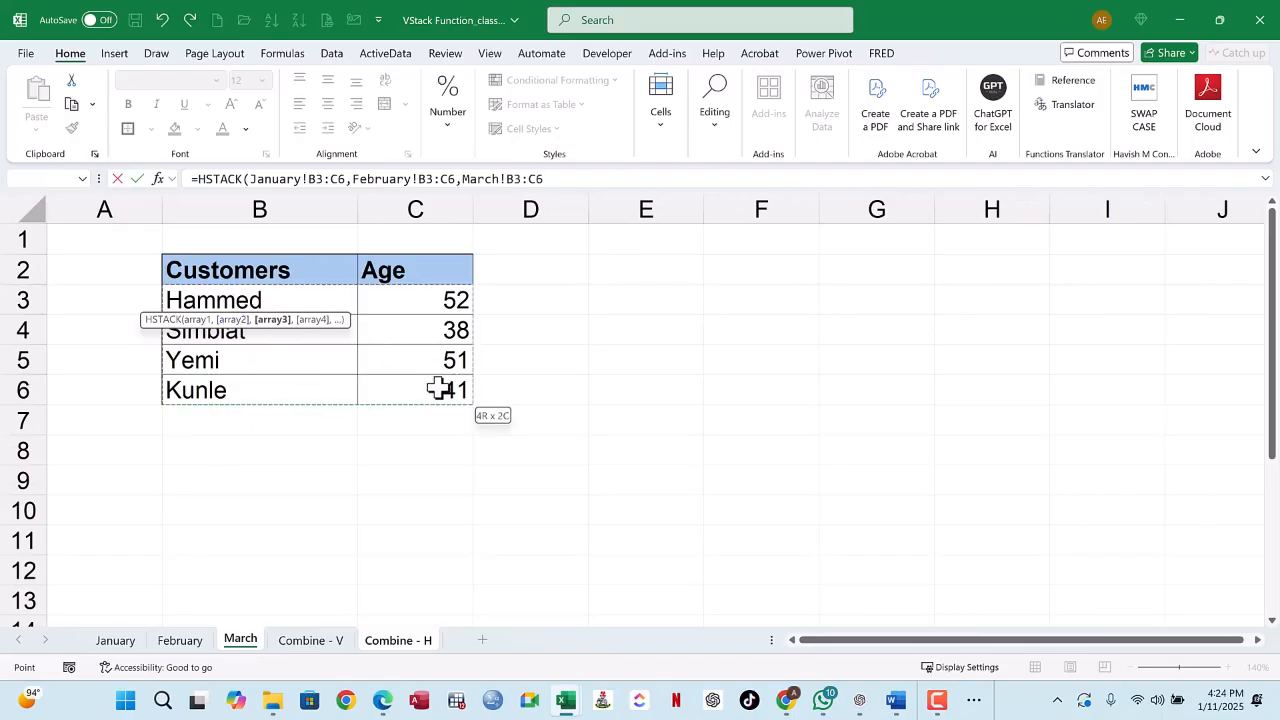
pyautogui.write(')')
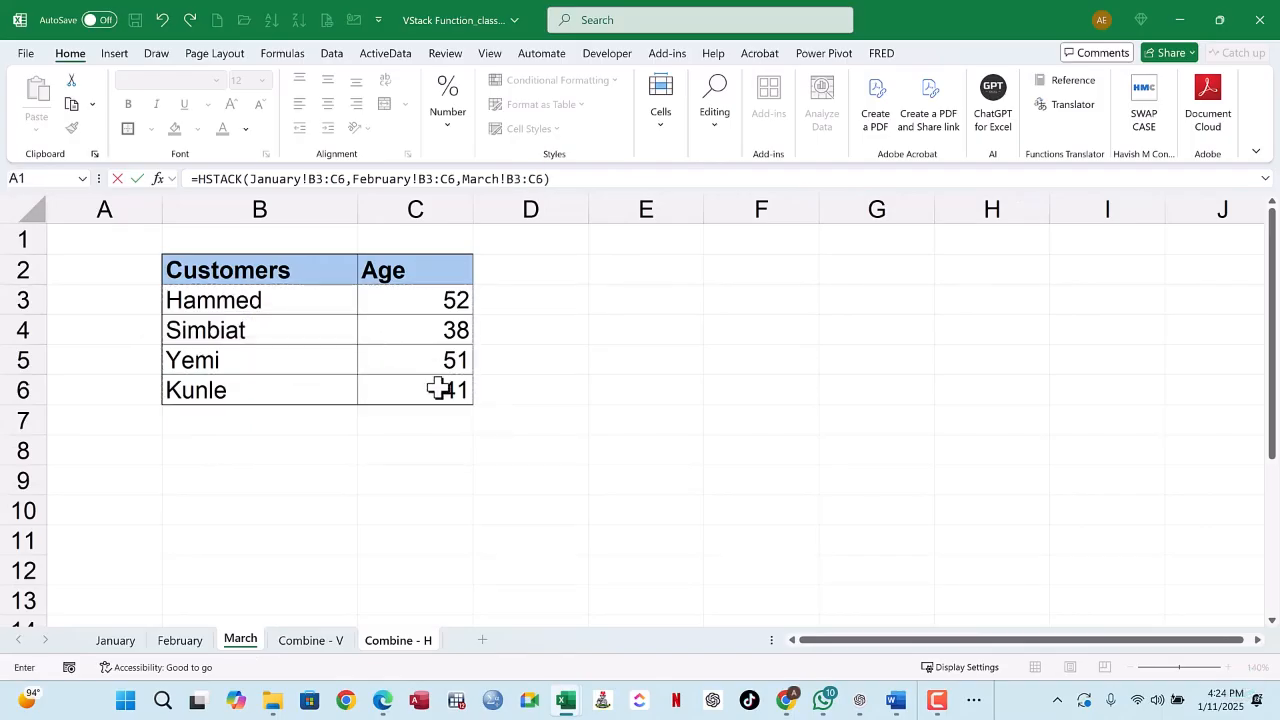
pyautogui.press('Return')
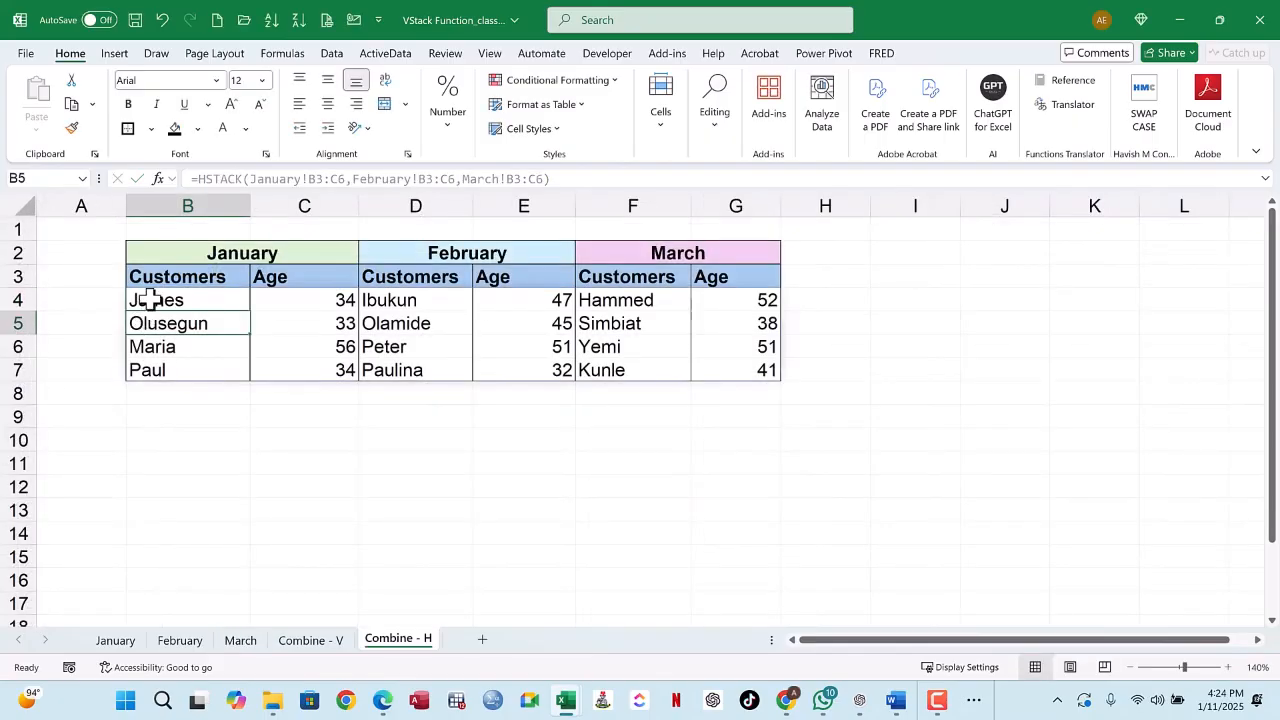
# Step: Compare the side-by-side customer tables on Combine - H with the stacked list on Combine - V
pyautogui.moveTo(163, 297); pyautogui.dragTo(766, 363)
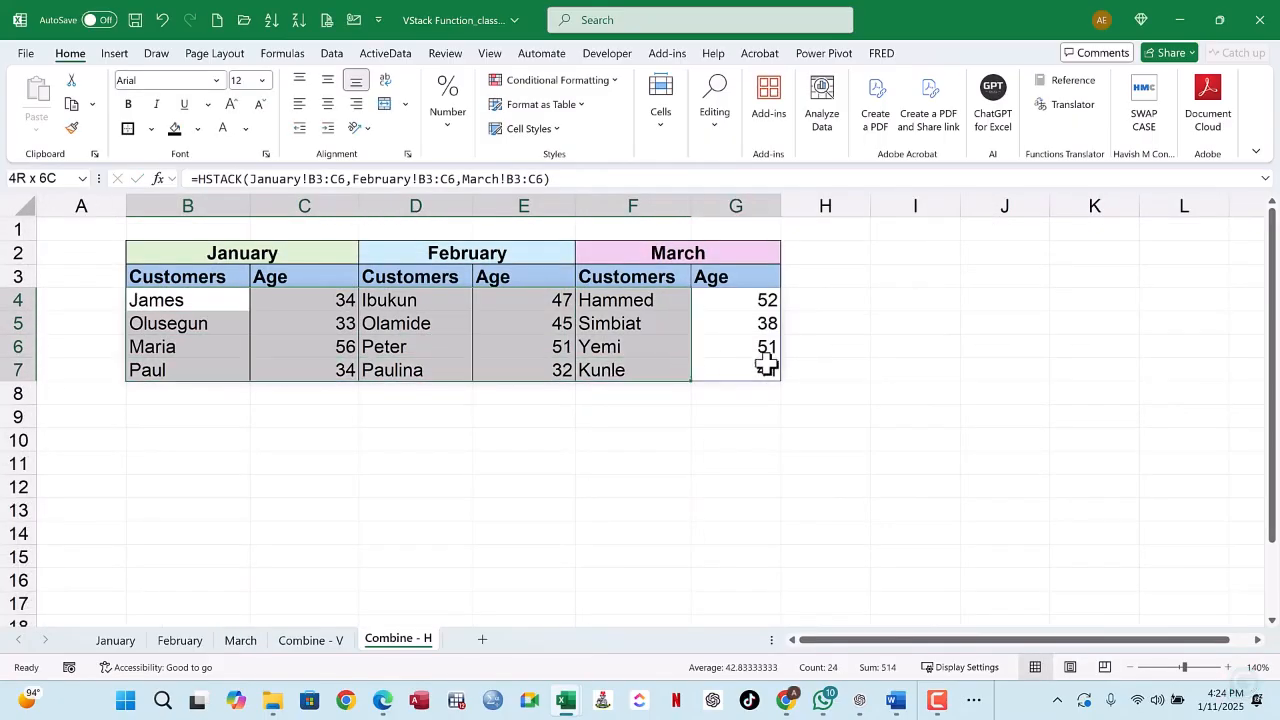
pyautogui.click(617, 323)
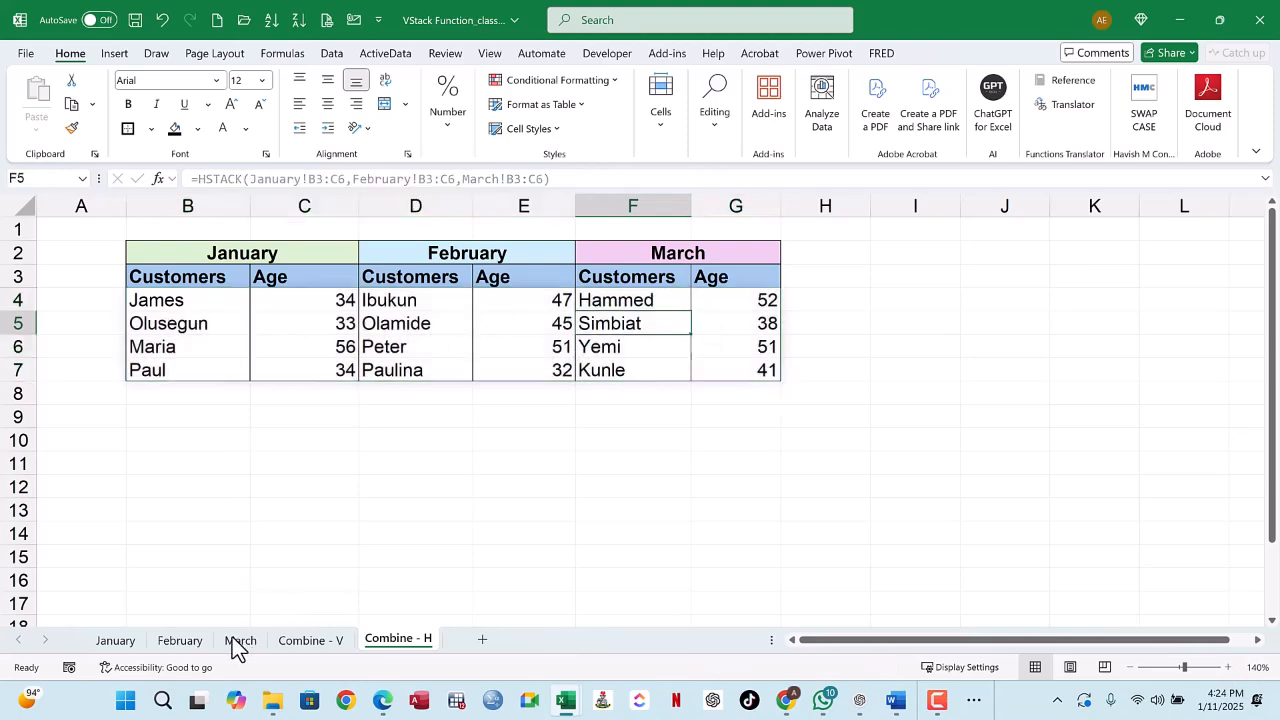
pyautogui.click(311, 642)
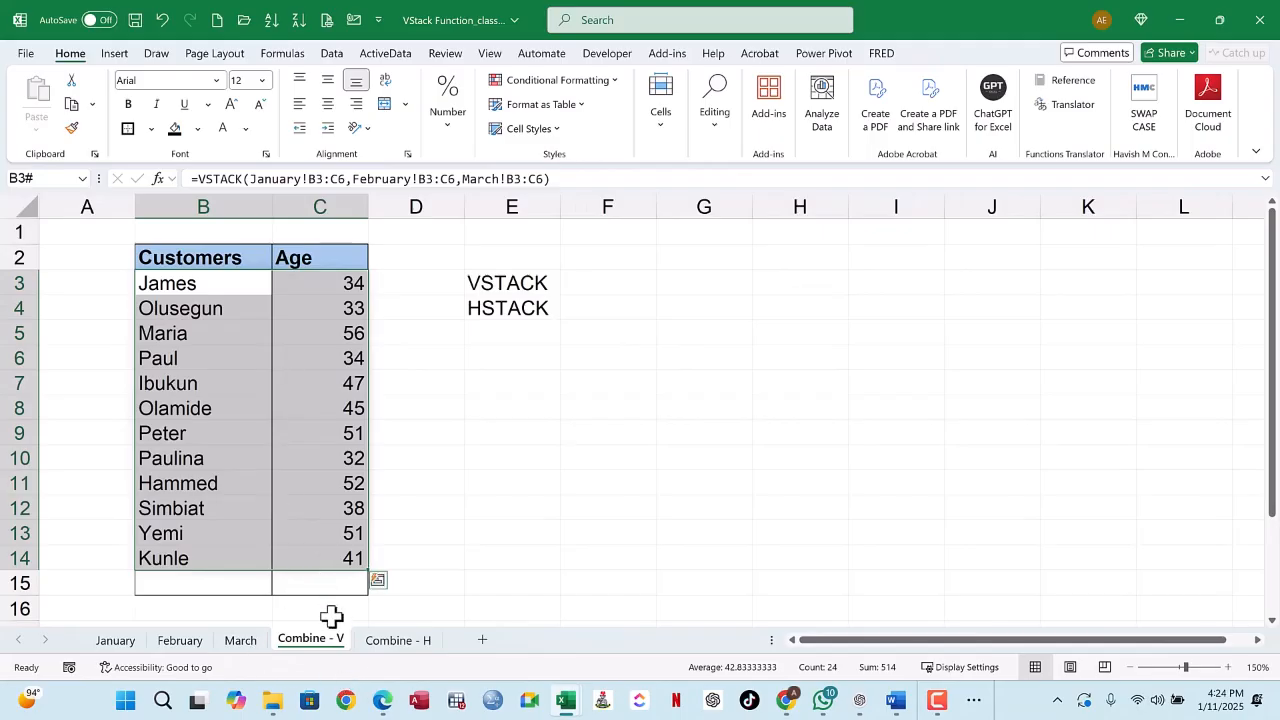
pyautogui.click(290, 537)
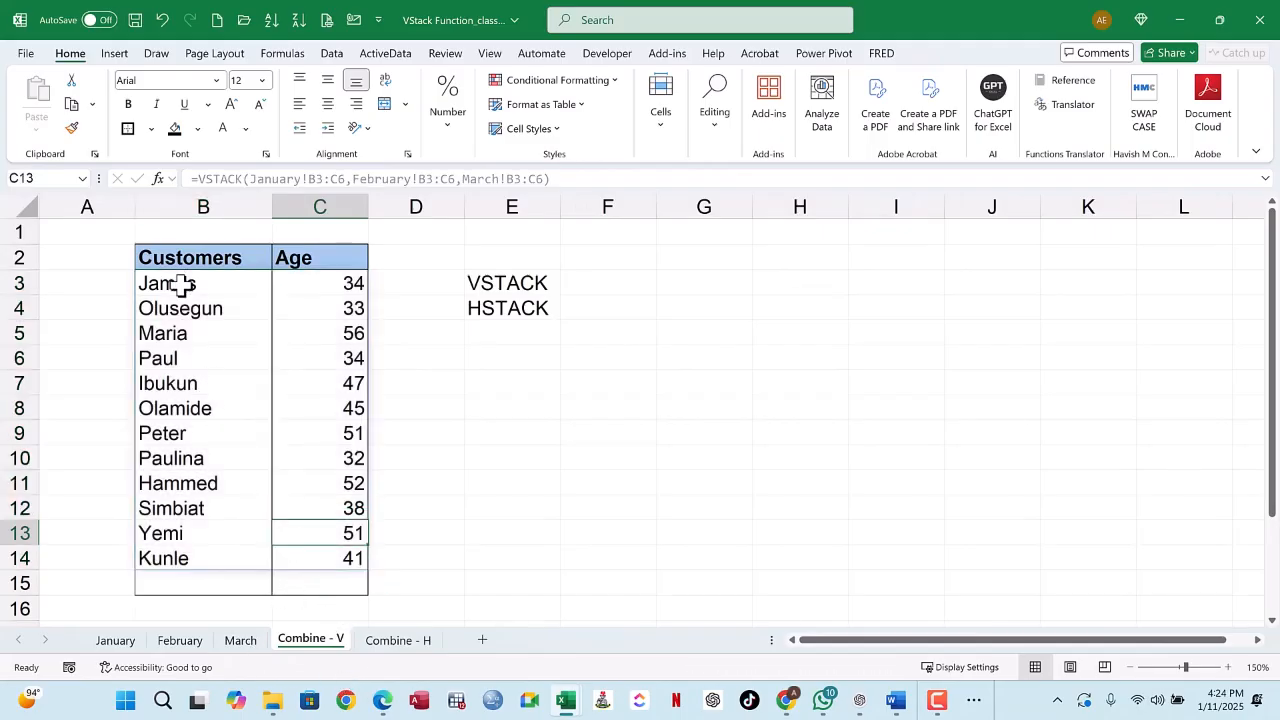
pyautogui.moveTo(181, 285); pyautogui.dragTo(319, 557)
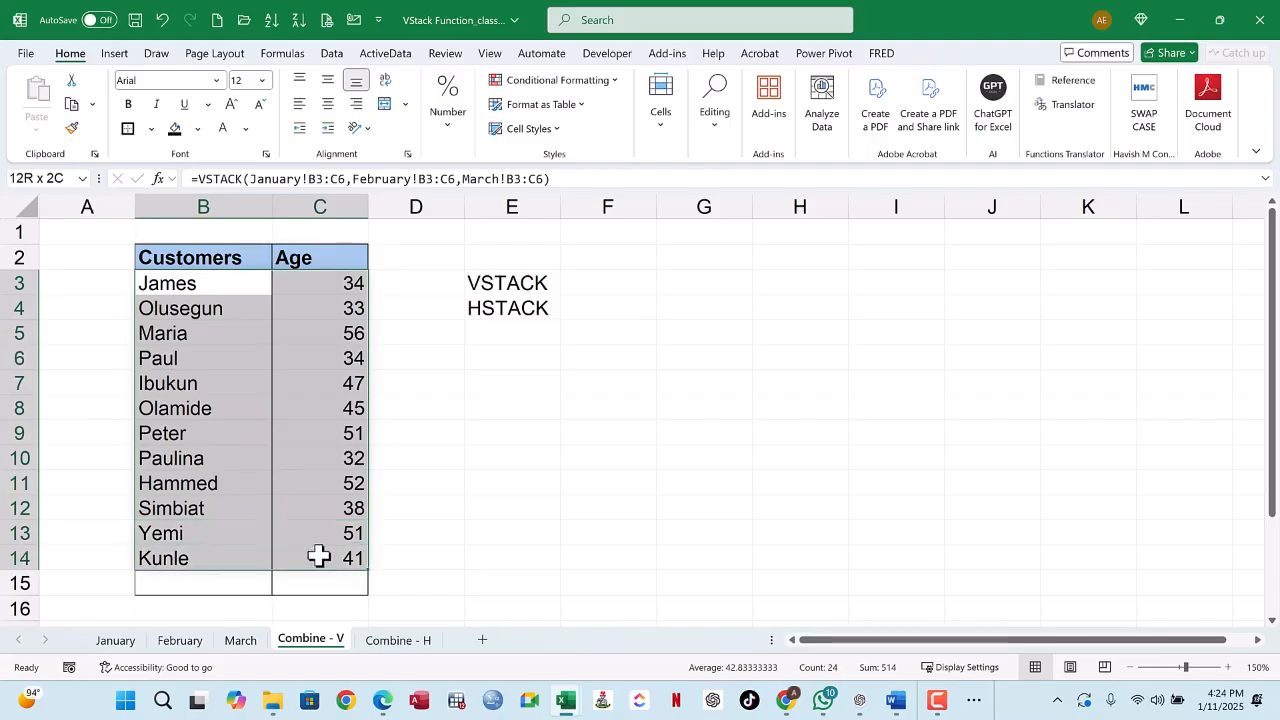
pyautogui.click(399, 641)
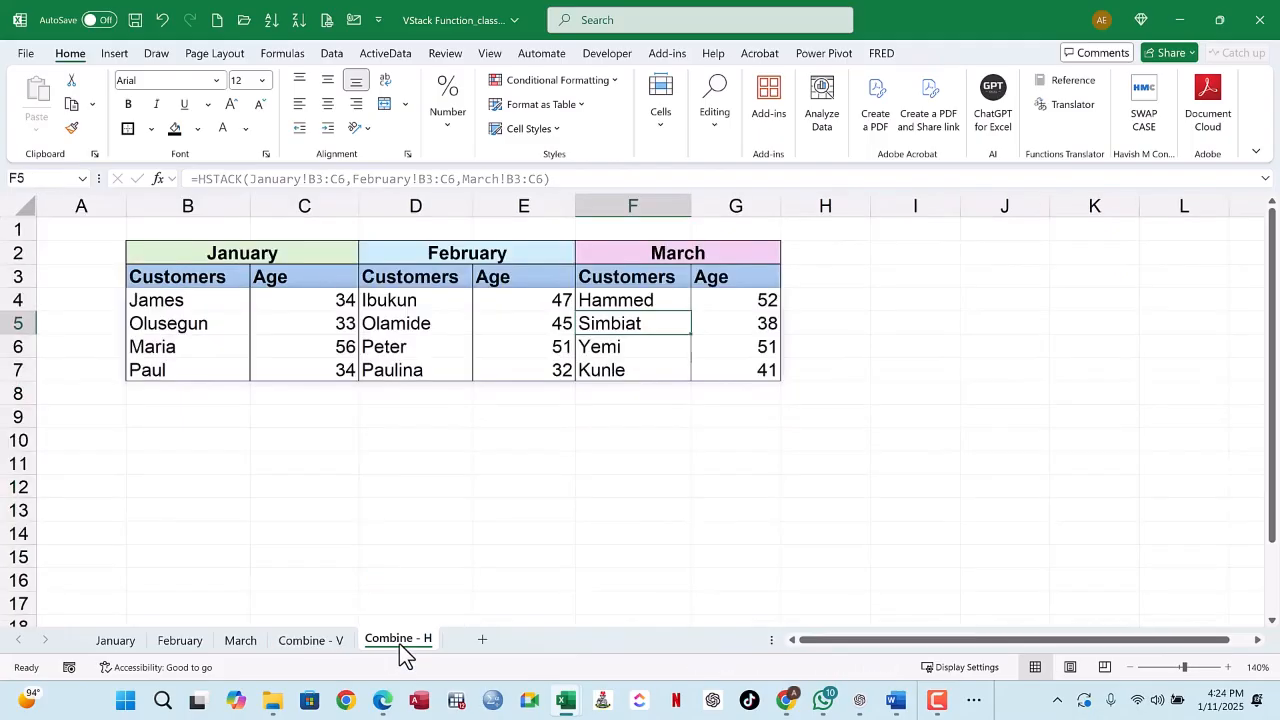
pyautogui.click(310, 641)
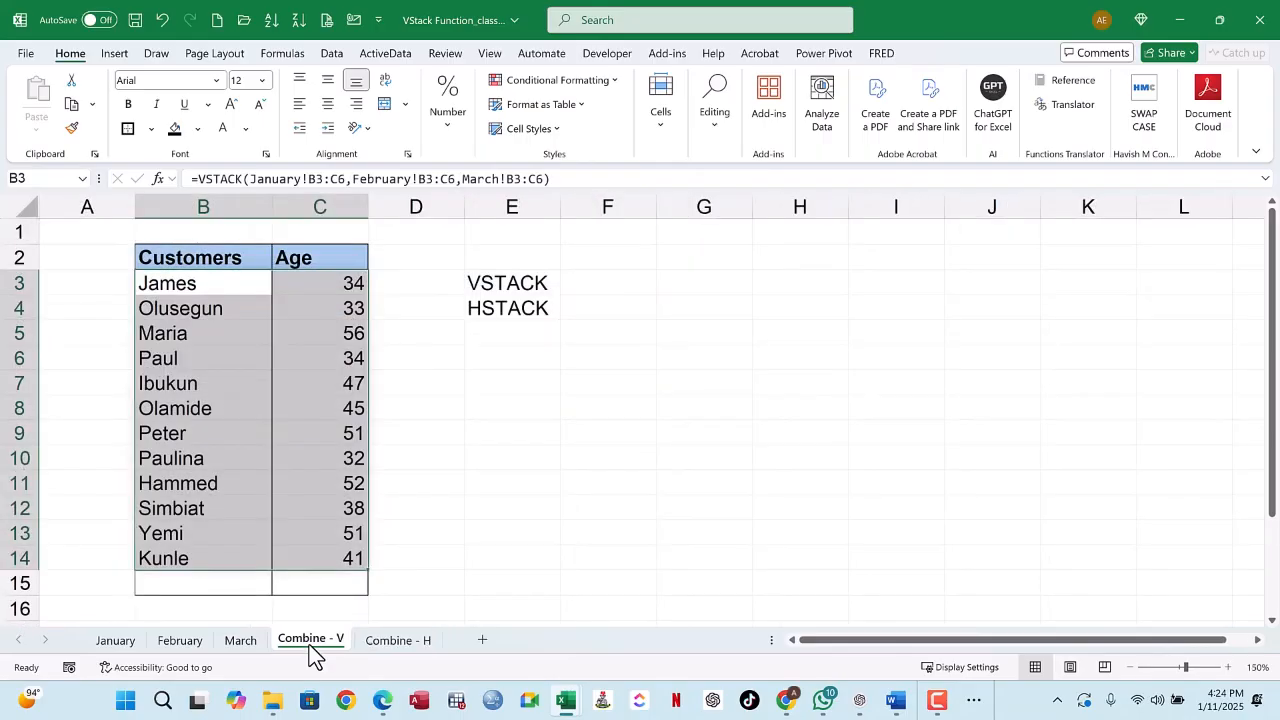
pyautogui.click(316, 283)
pyautogui.click(493, 288)
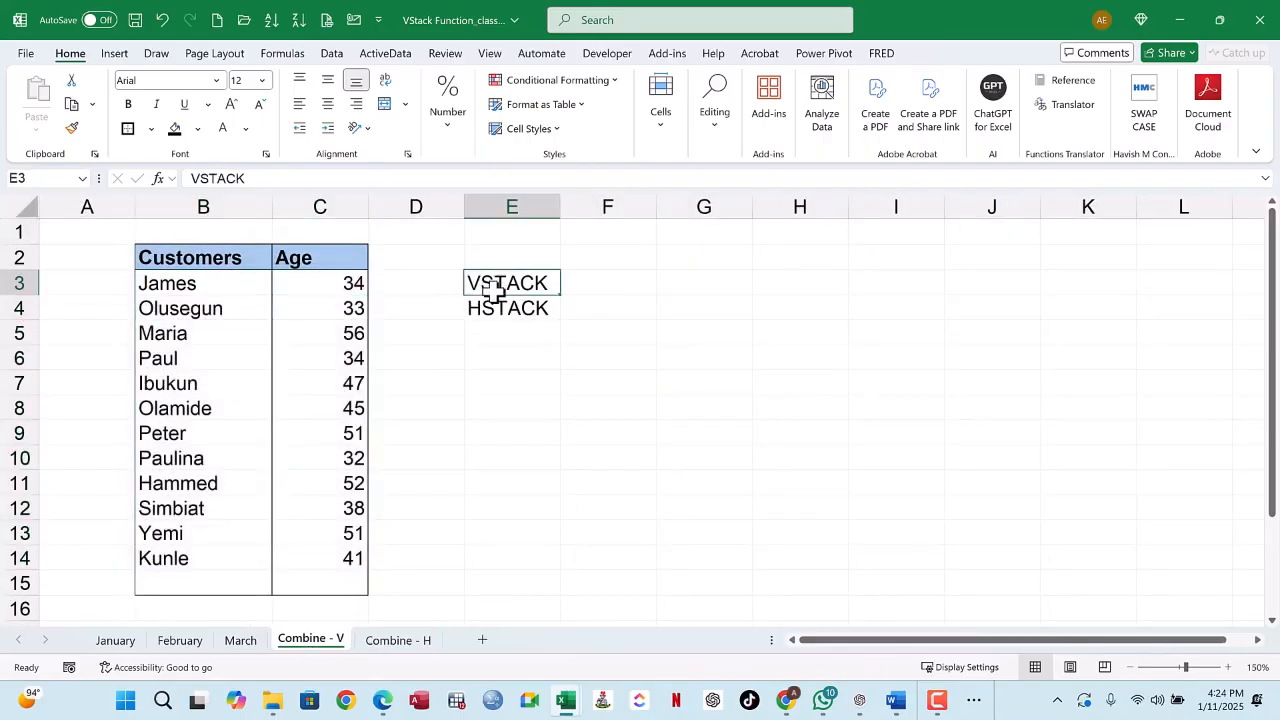
pyautogui.click(396, 641)
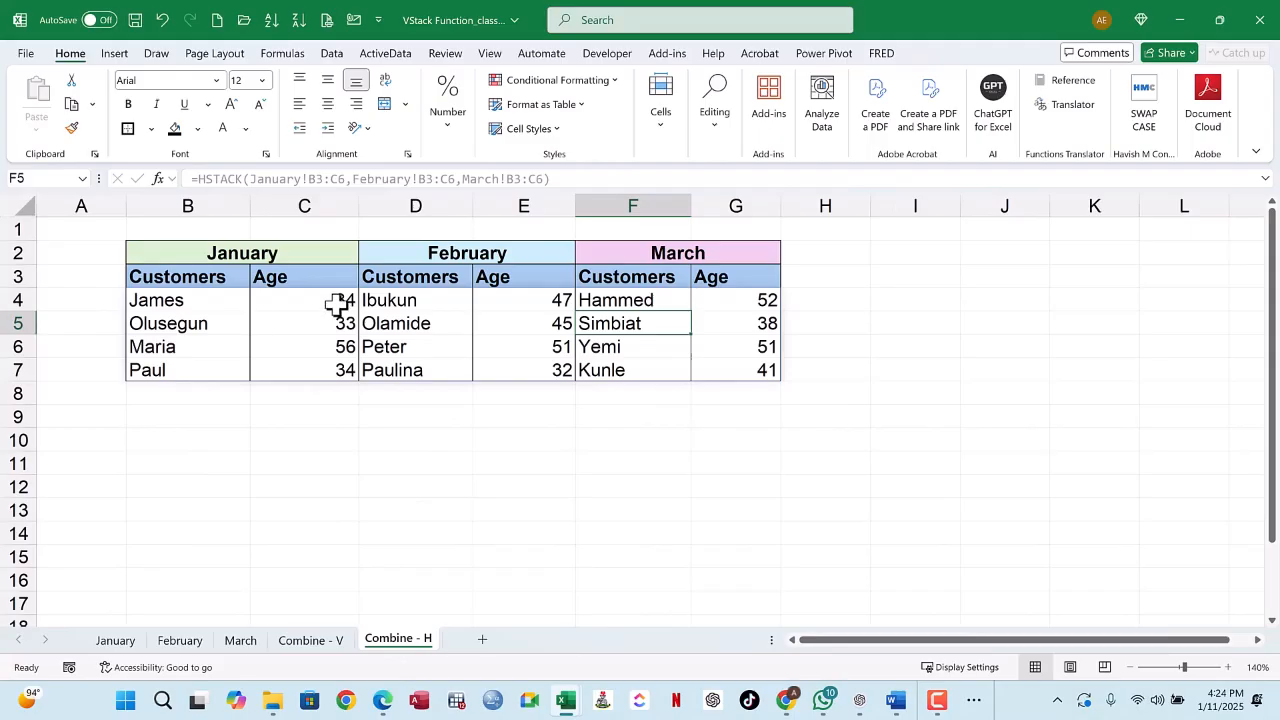
pyautogui.click(338, 305)
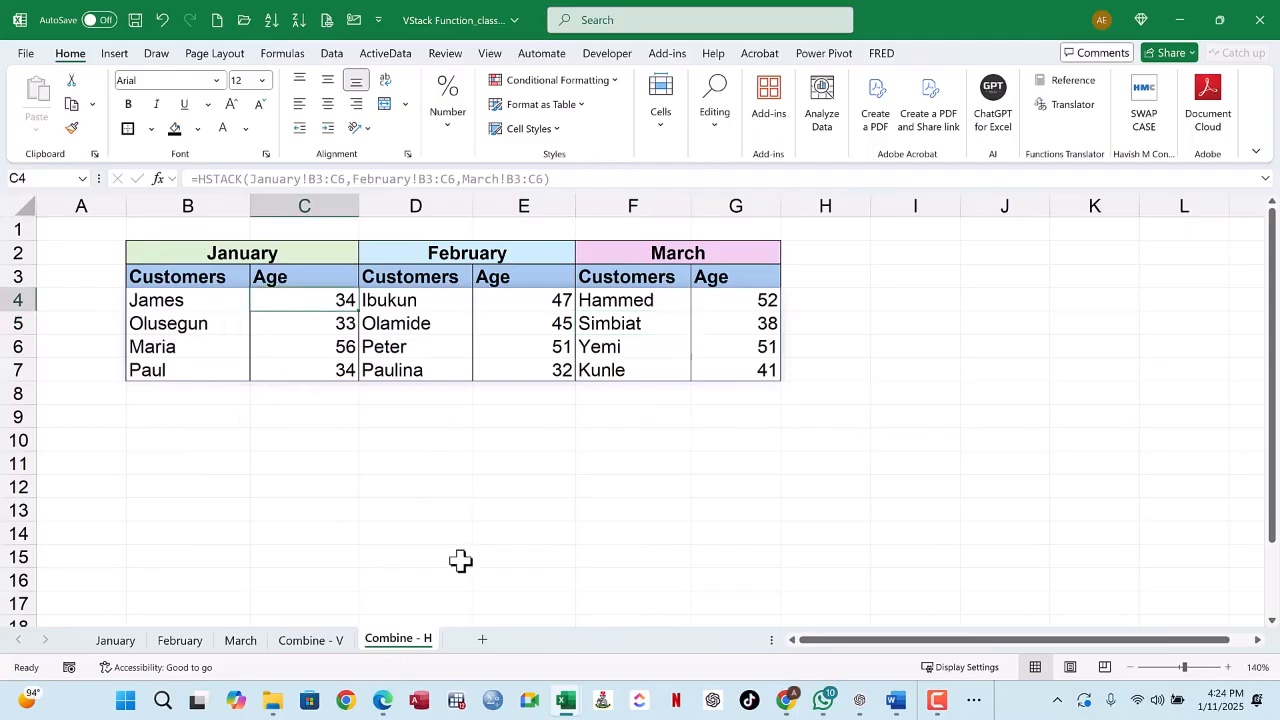
# Step: Examine the stacked customers and ages and their VSTACK formula on Combine - V
pyautogui.click(318, 641)
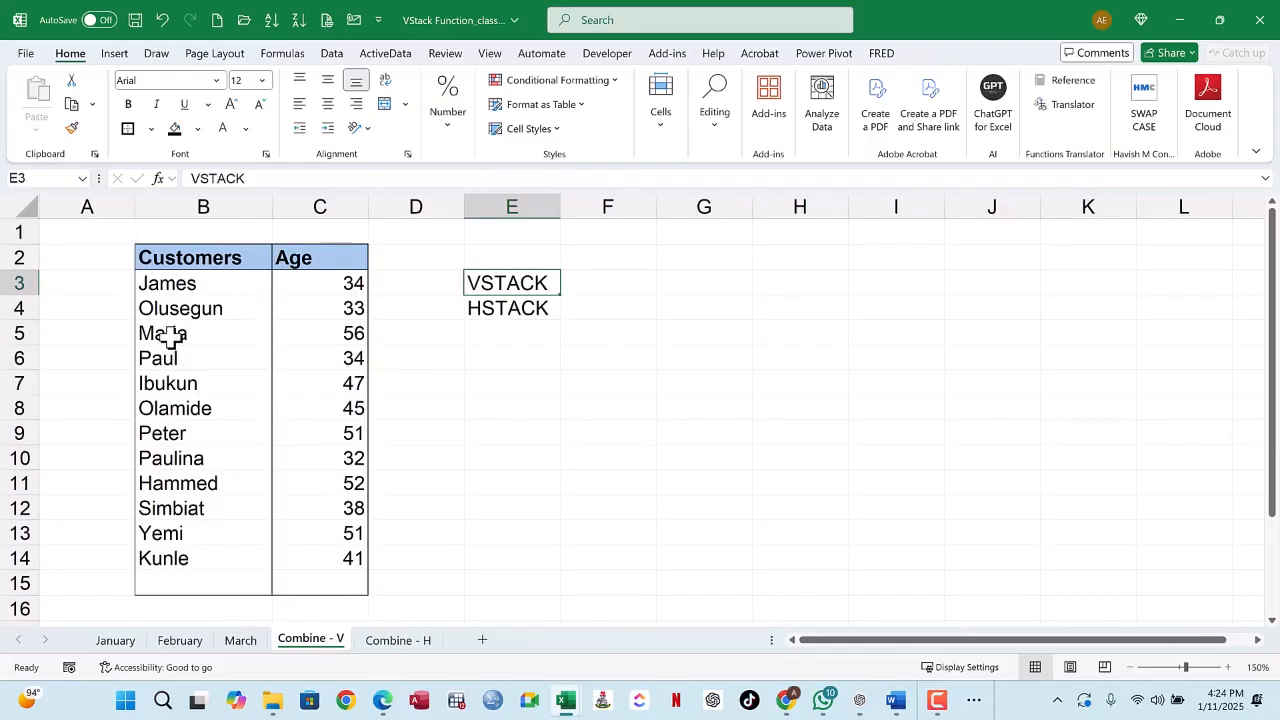
pyautogui.moveTo(172, 338); pyautogui.dragTo(287, 537)
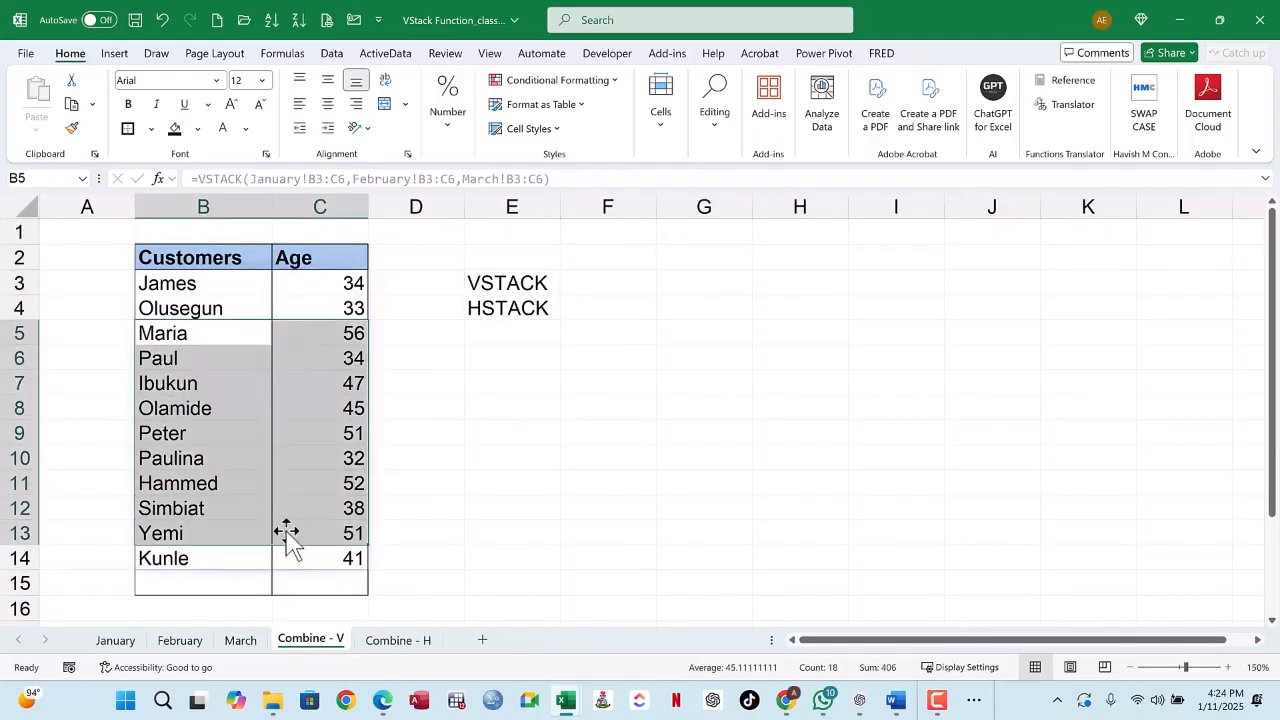
pyautogui.click(296, 358)
pyautogui.moveTo(155, 284); pyautogui.dragTo(318, 560)
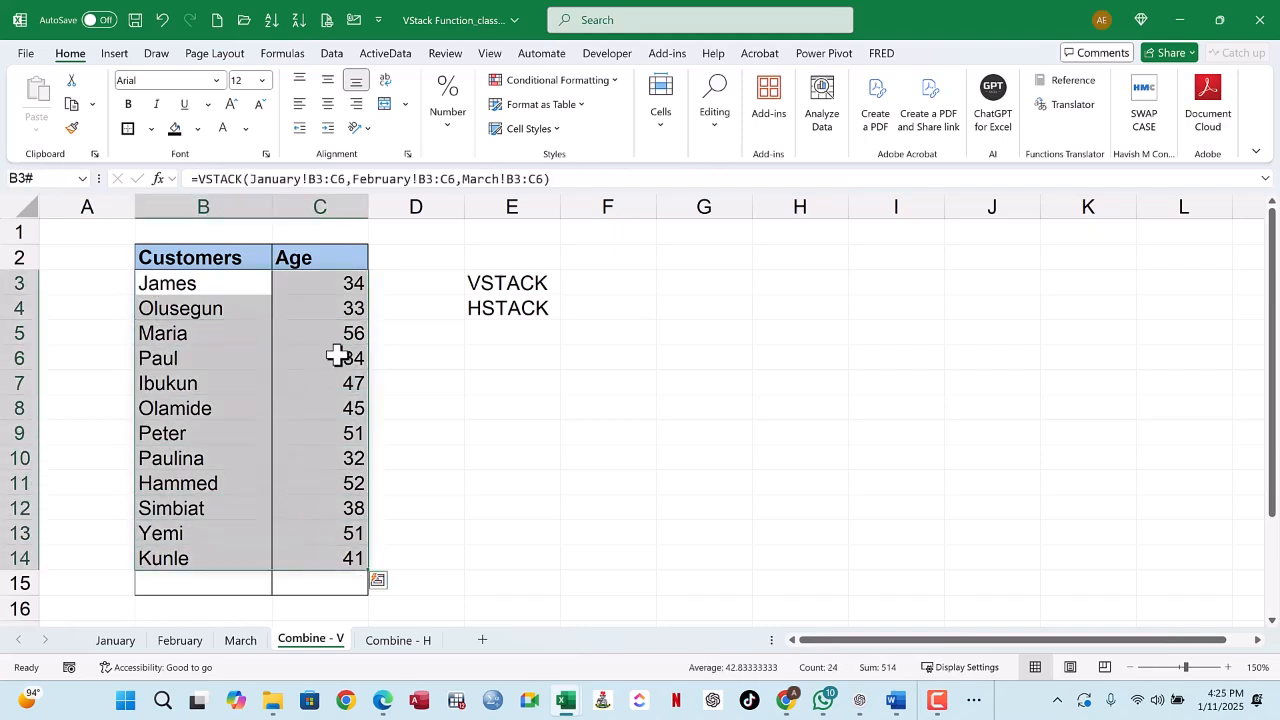
pyautogui.click(343, 560)
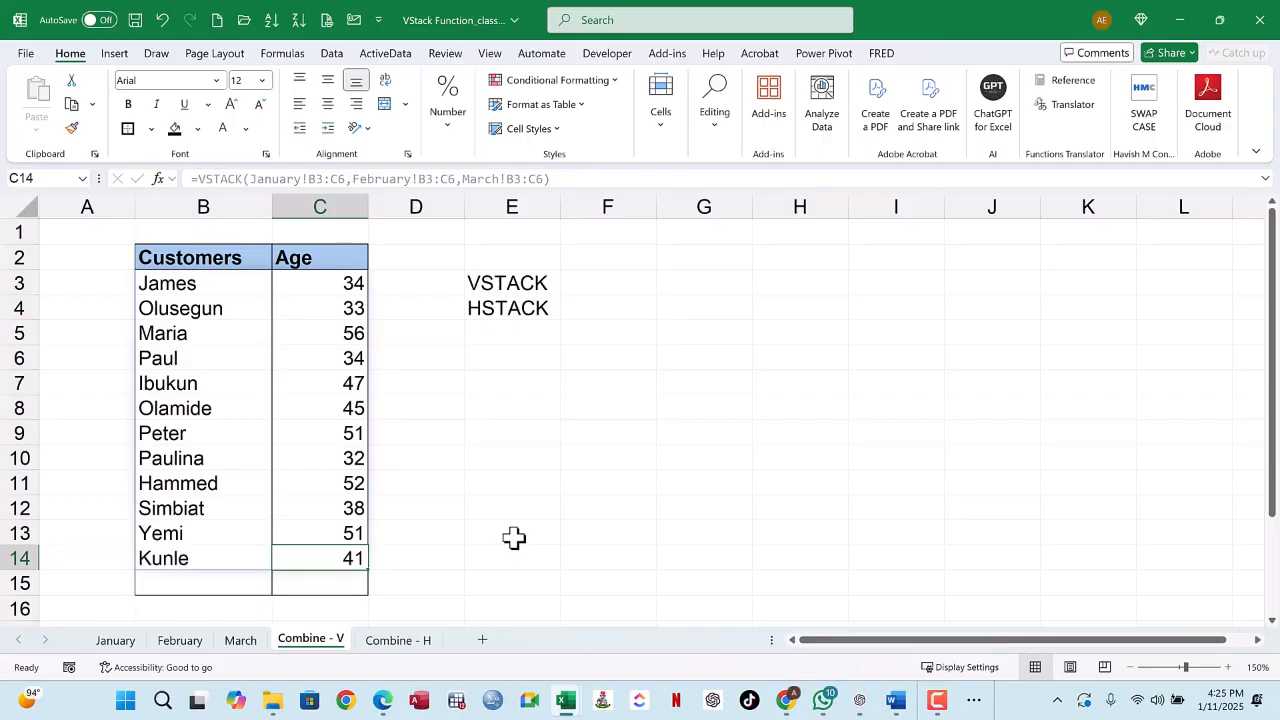
pyautogui.click(330, 409)
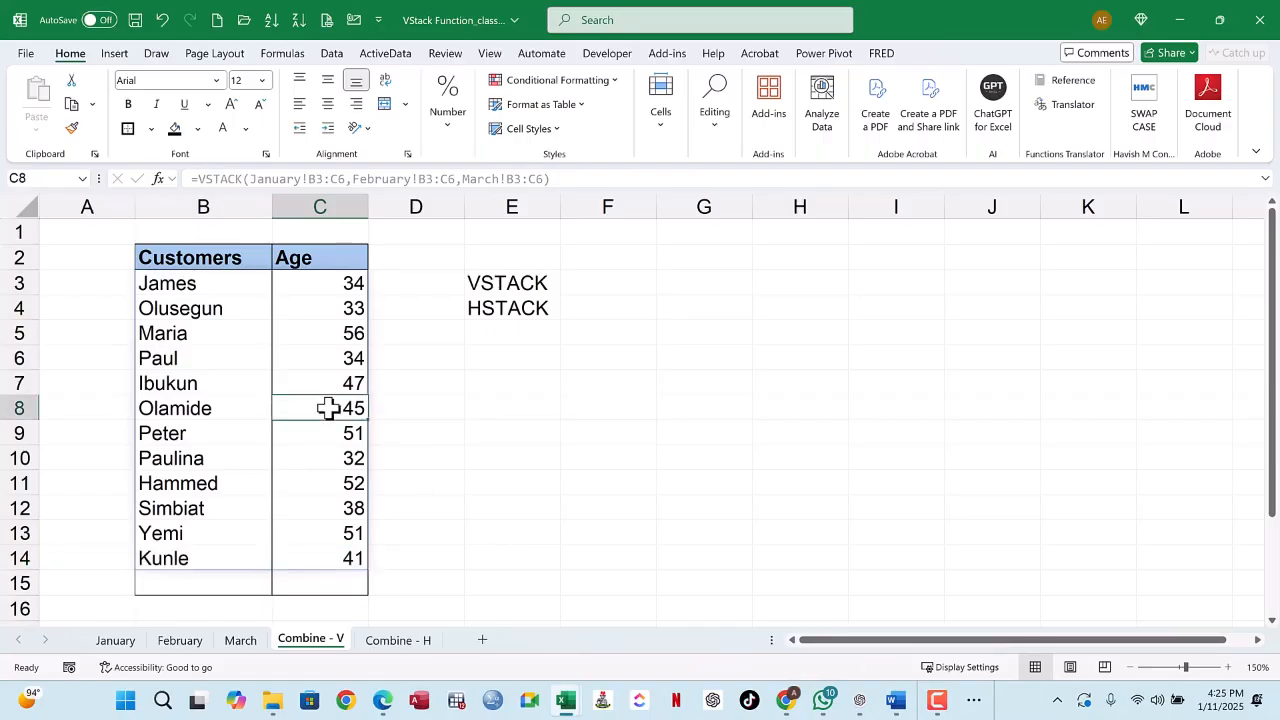
pyautogui.click(237, 388)
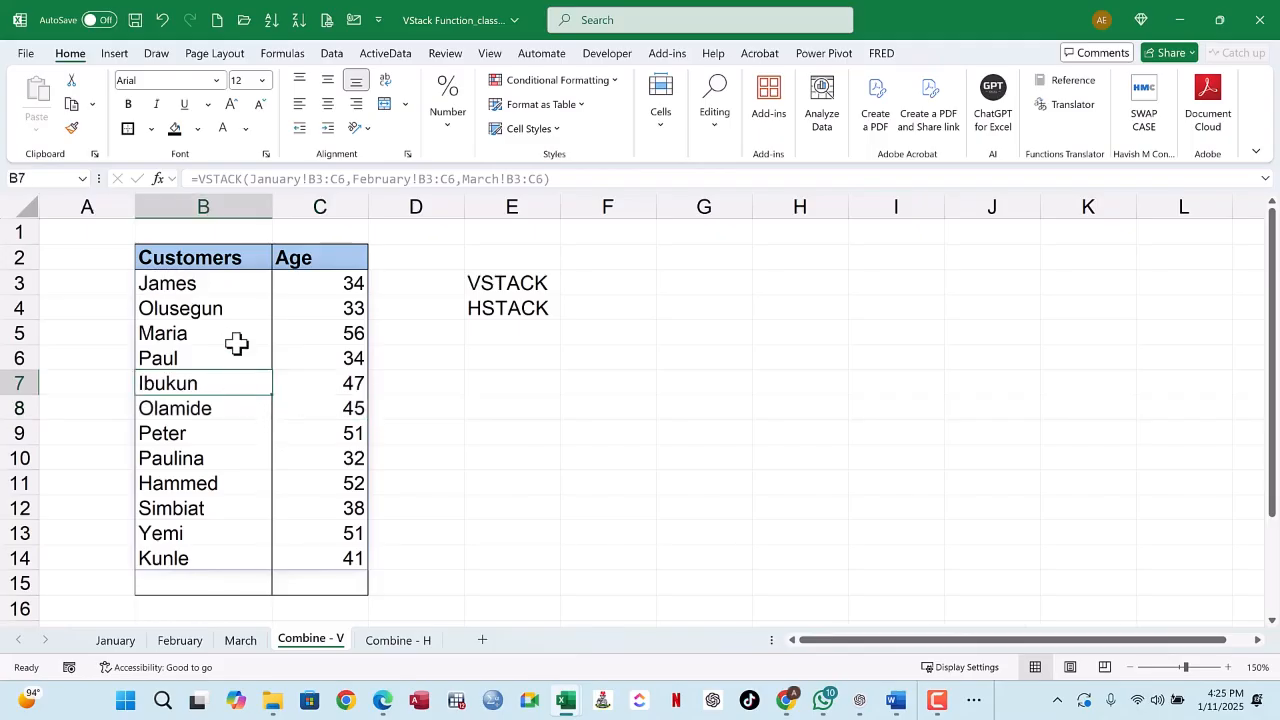
# Step: Clear the VSTACK output in B3:C14 on Combine - V, keeping the header row
pyautogui.moveTo(211, 288)
pyautogui.mouseDown()
pyautogui.moveTo(223, 289)
pyautogui.moveTo(329, 562)
pyautogui.mouseUp()
pyautogui.click(300, 343)
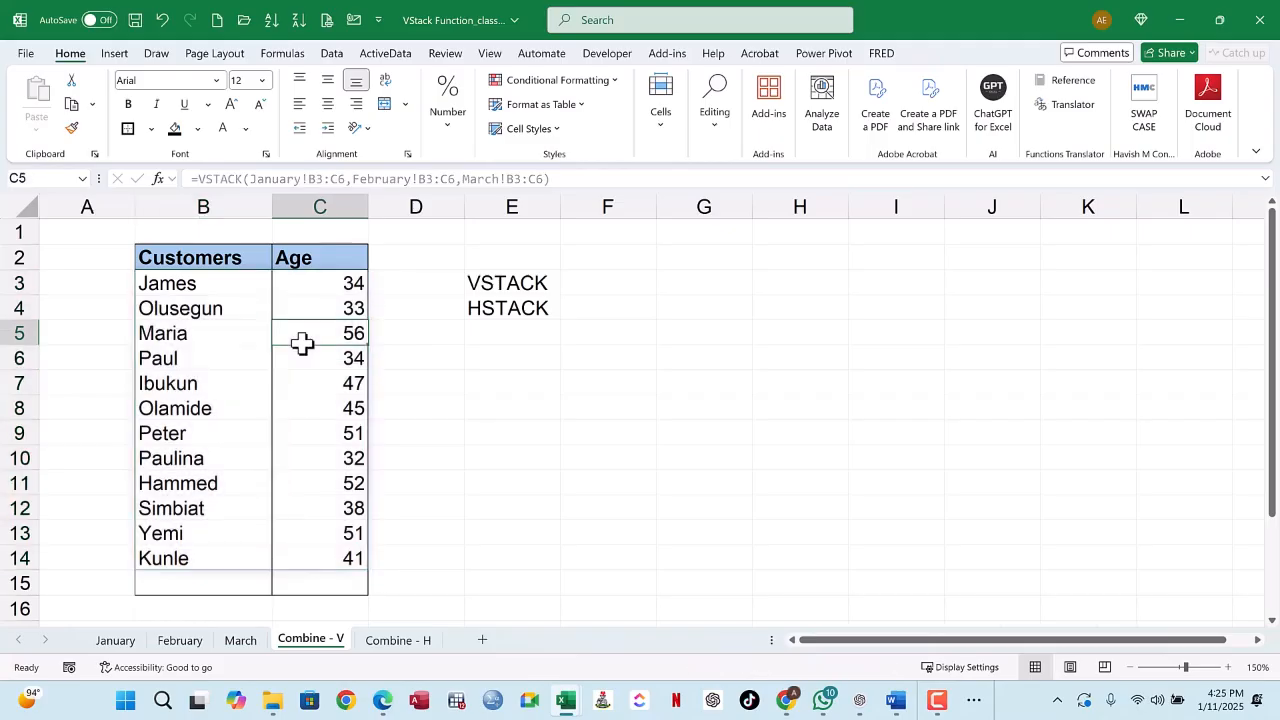
pyautogui.moveTo(189, 287); pyautogui.dragTo(340, 554)
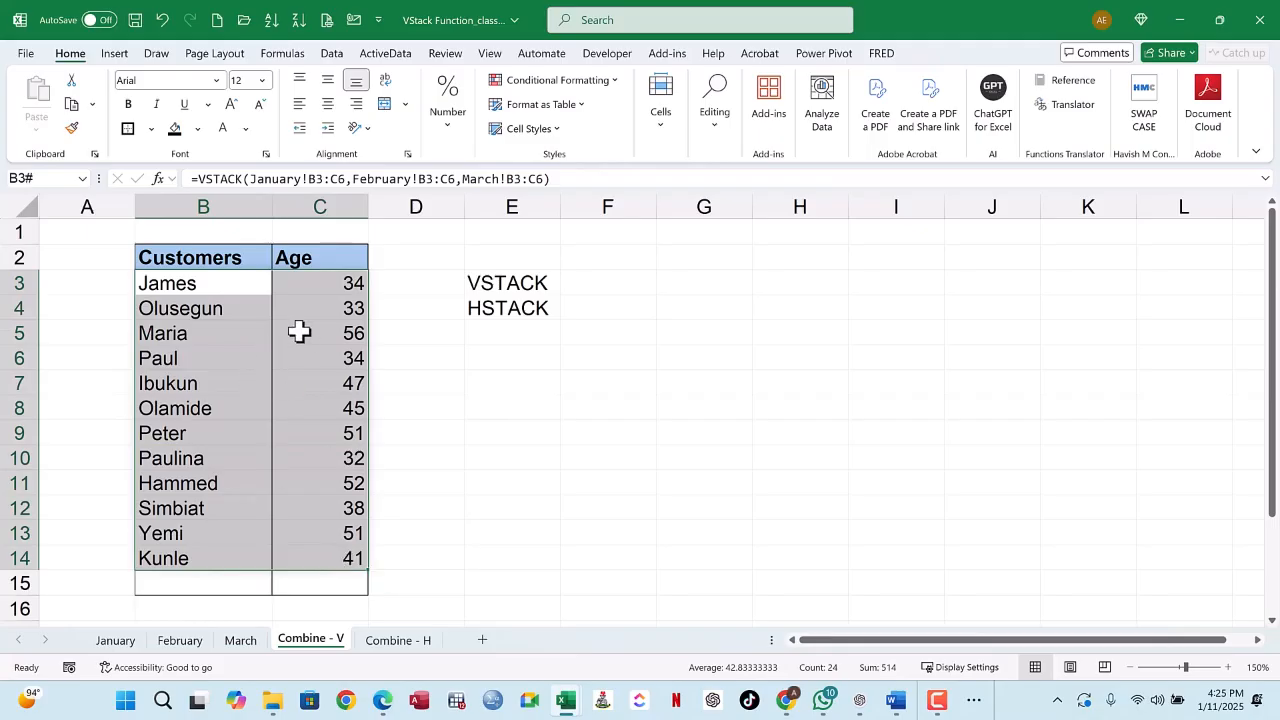
pyautogui.press('Delete')
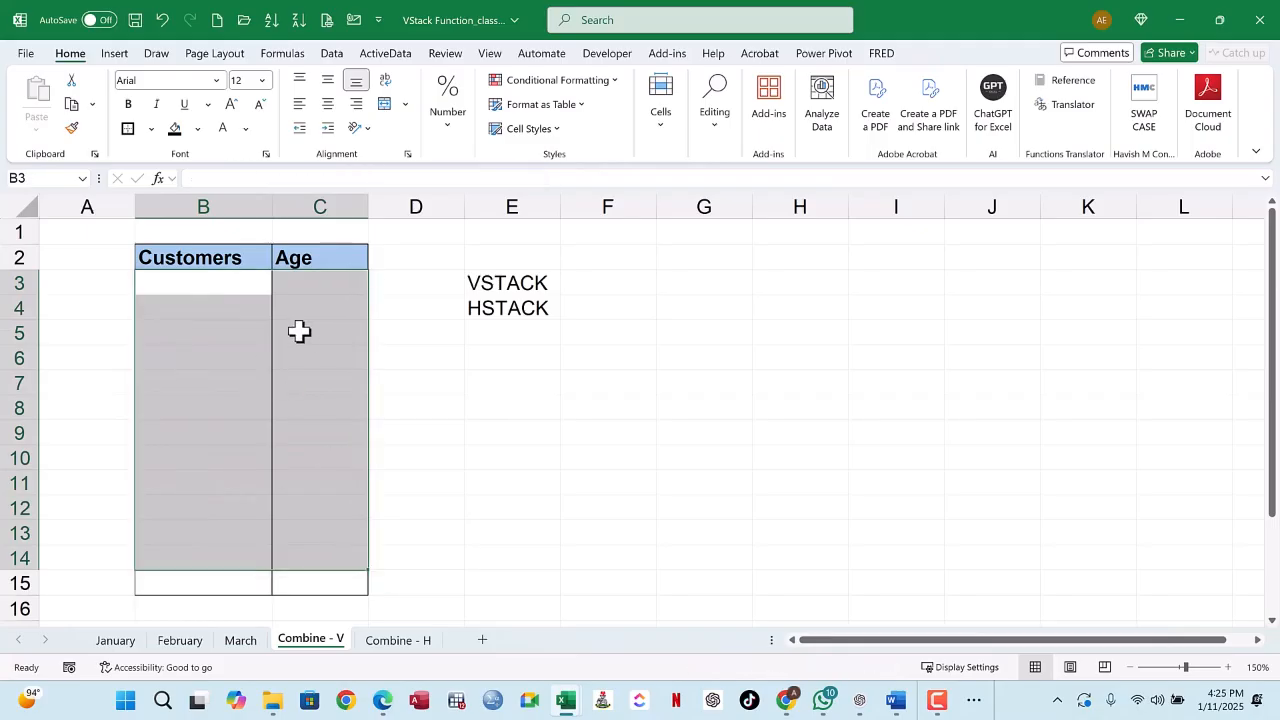
# Step: Undo the clearing of the VSTACK output in B3:C14 on Combine - V
pyautogui.click(162, 19)
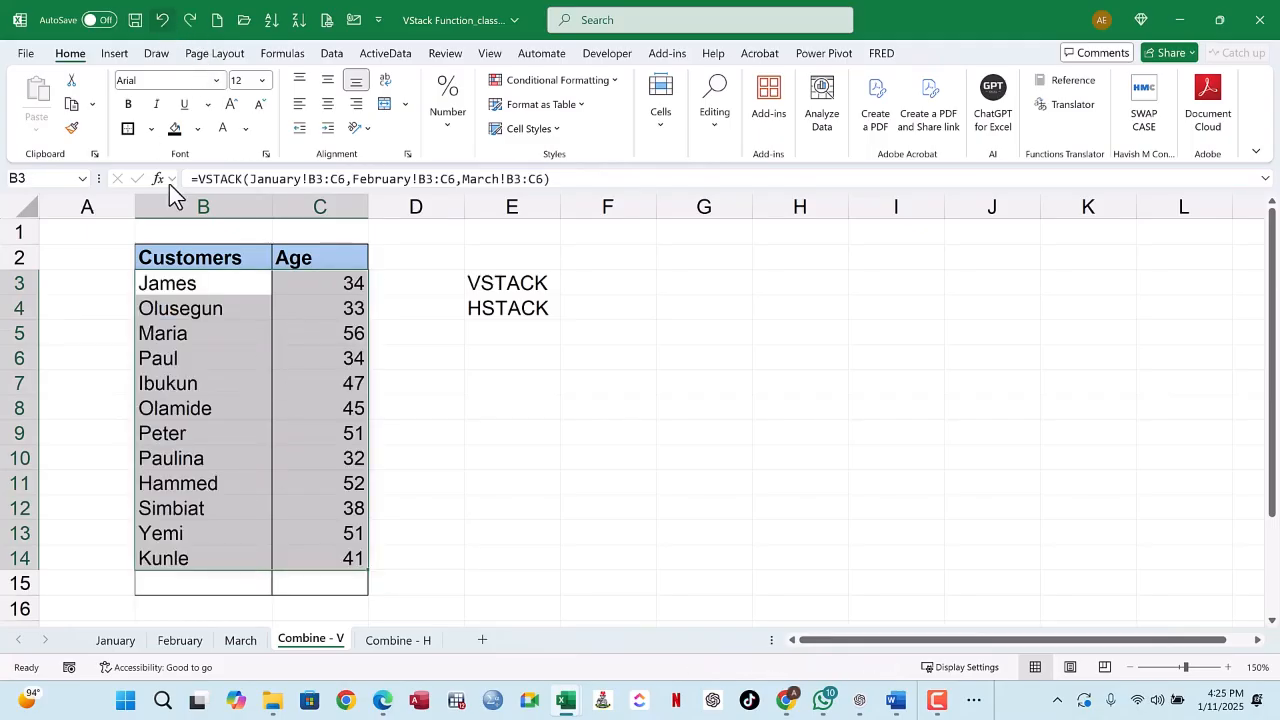
pyautogui.click(323, 336)
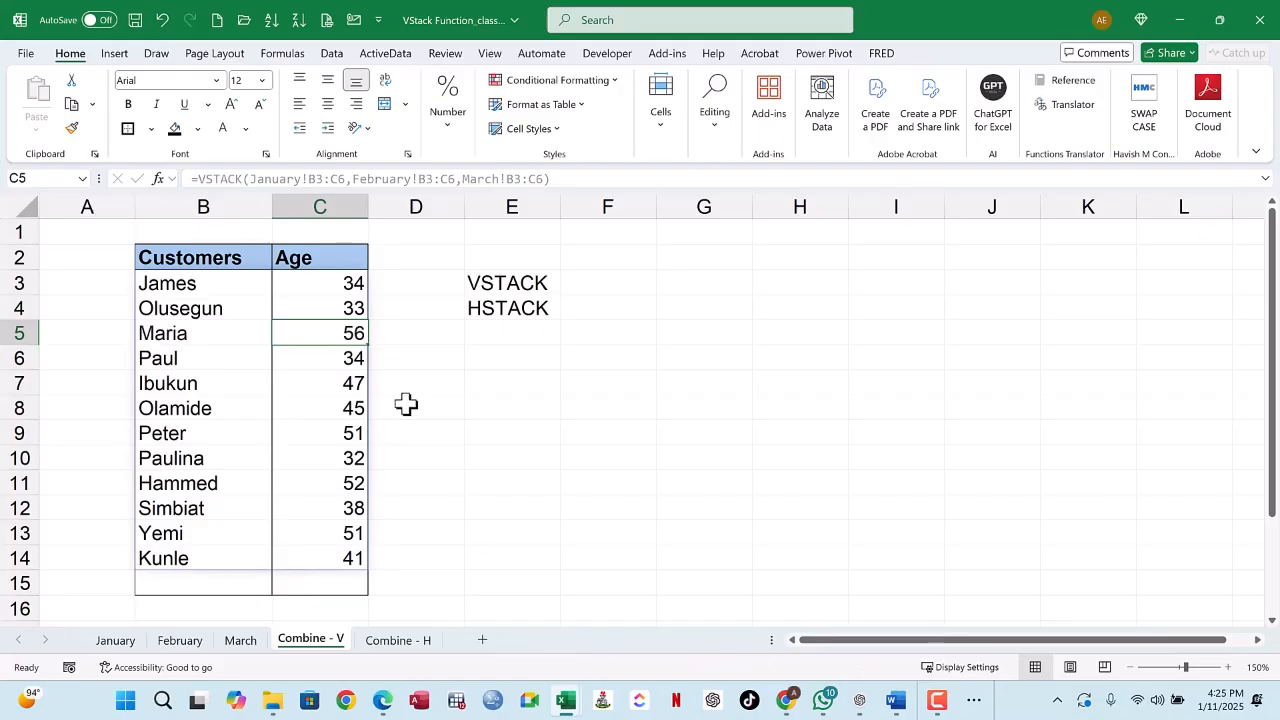
# Step: Try overwriting the February age in E6 of the HSTACK output on Combine - H with 55, and undo that entry
pyautogui.click(400, 641)
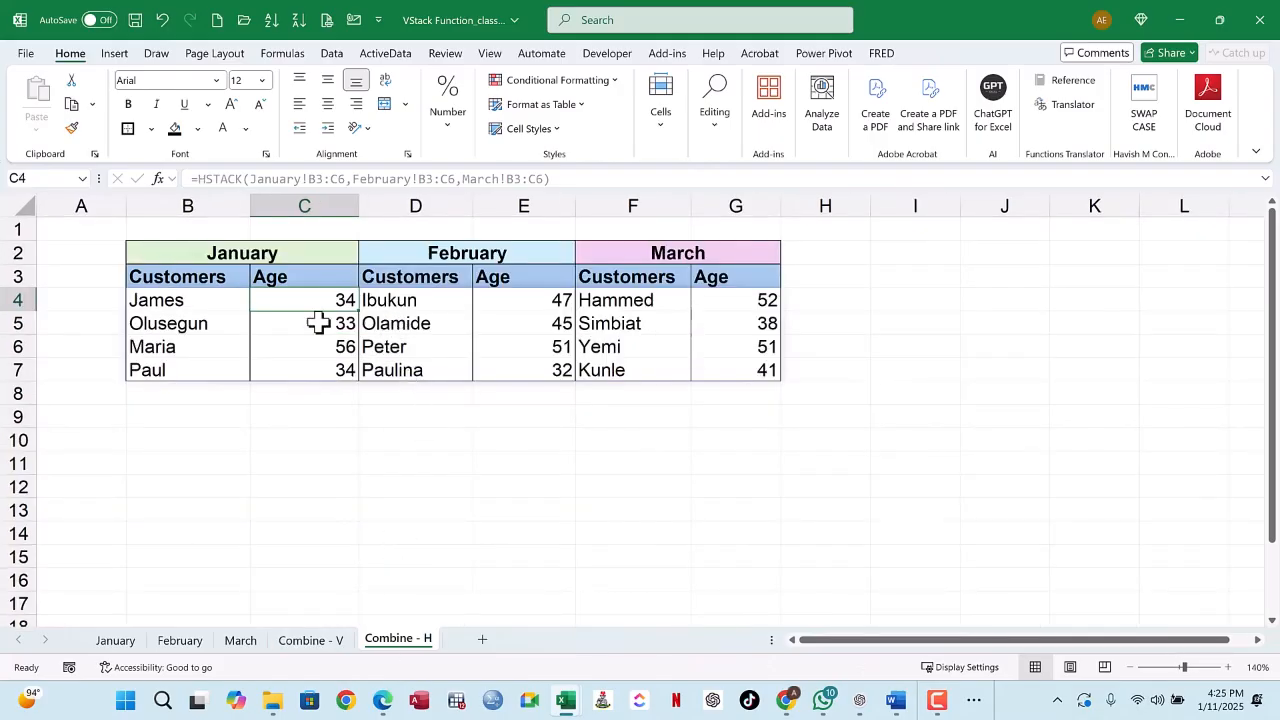
pyautogui.click(568, 345)
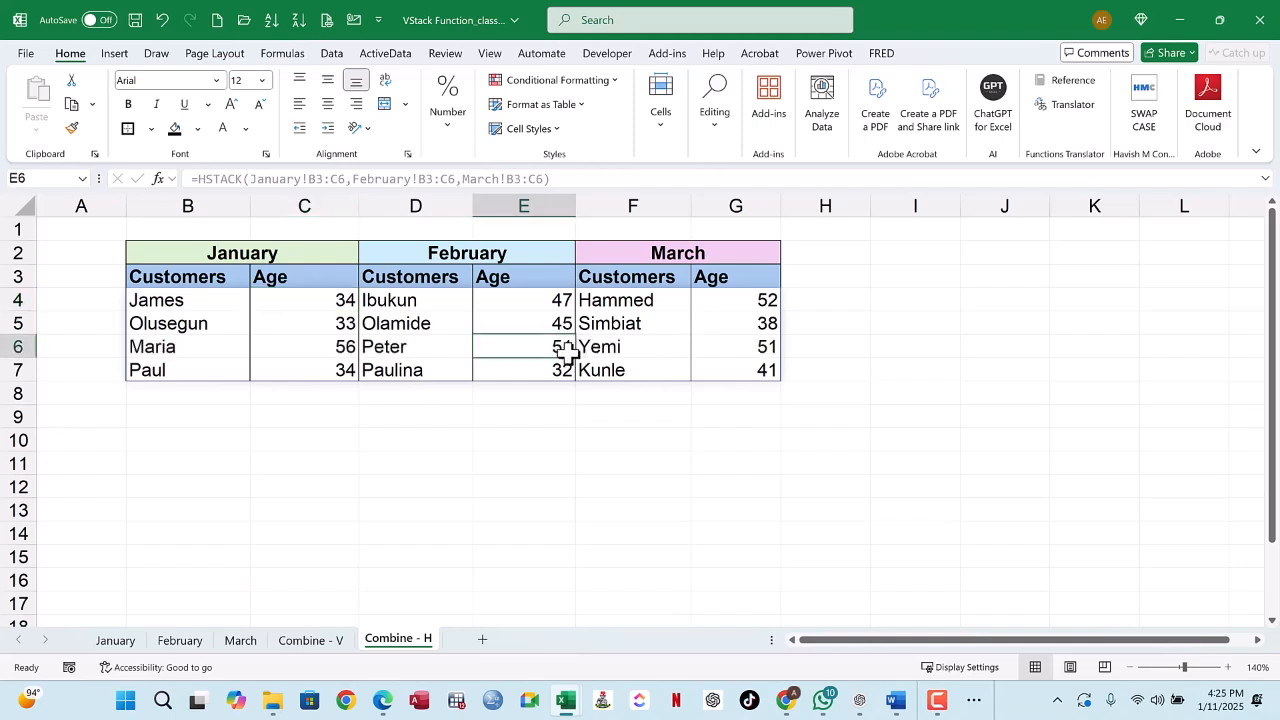
pyautogui.write('55')
pyautogui.press('Return')
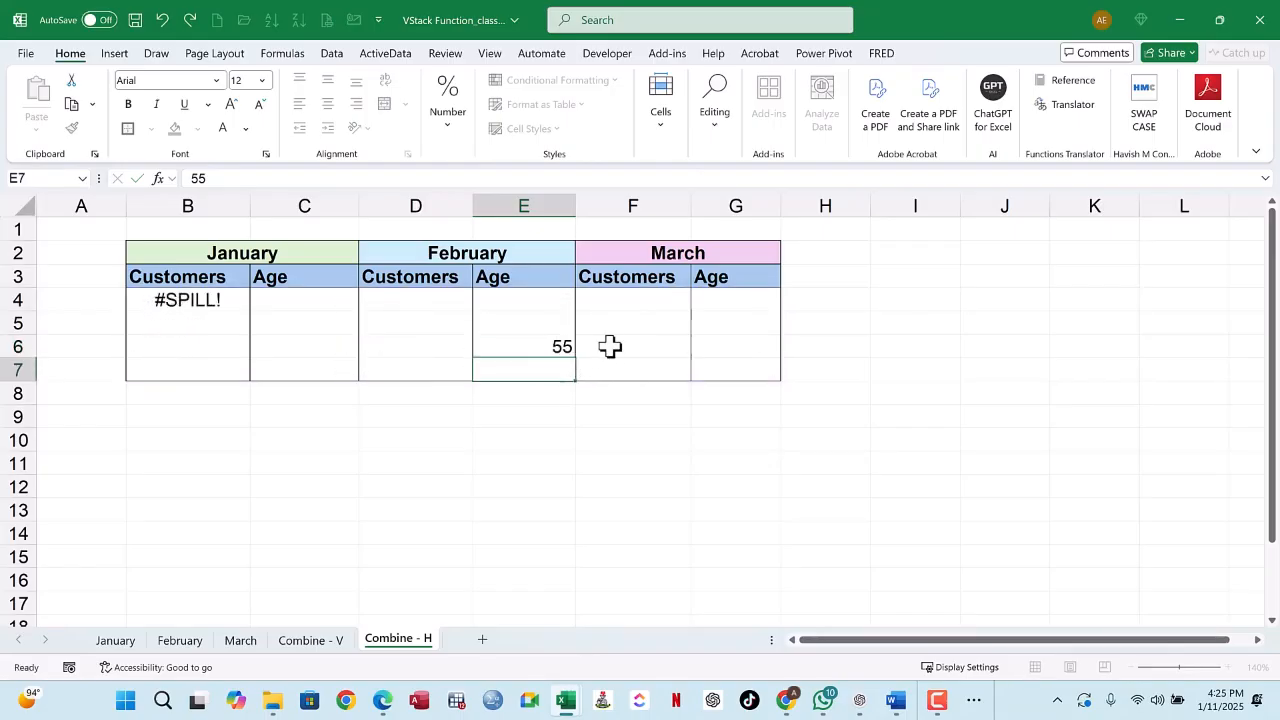
pyautogui.click(566, 346)
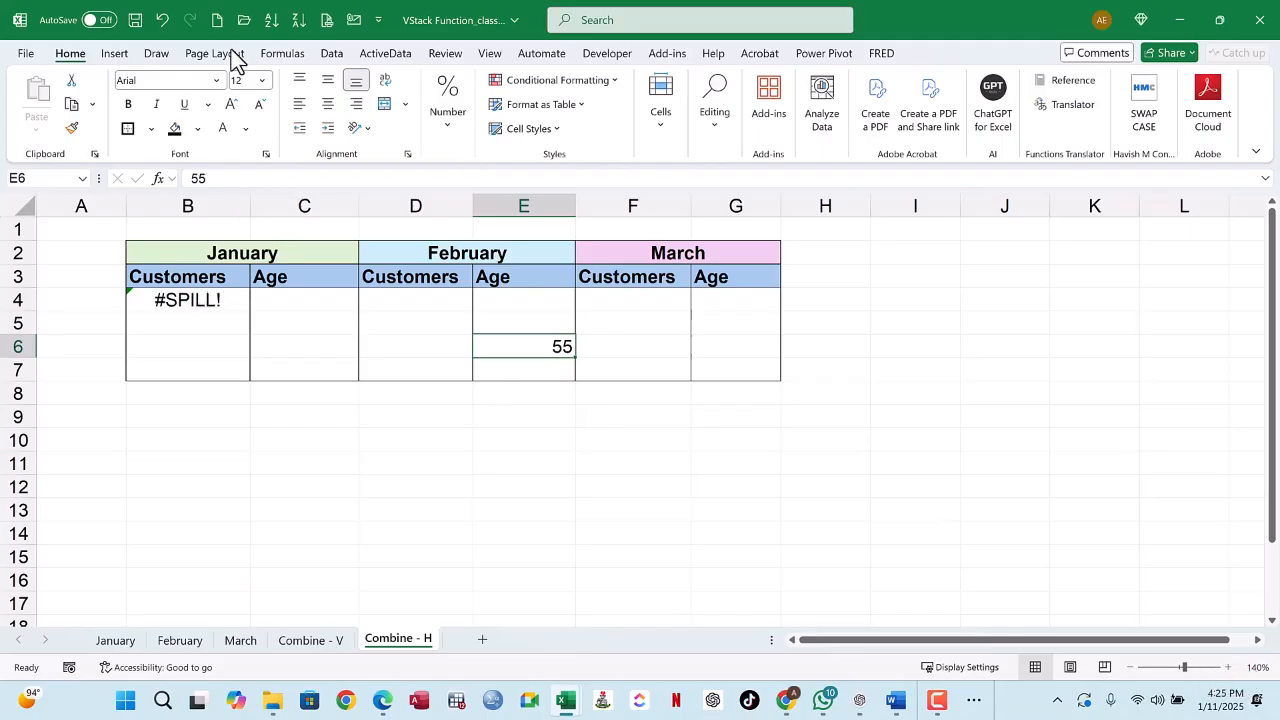
pyautogui.click(162, 22)
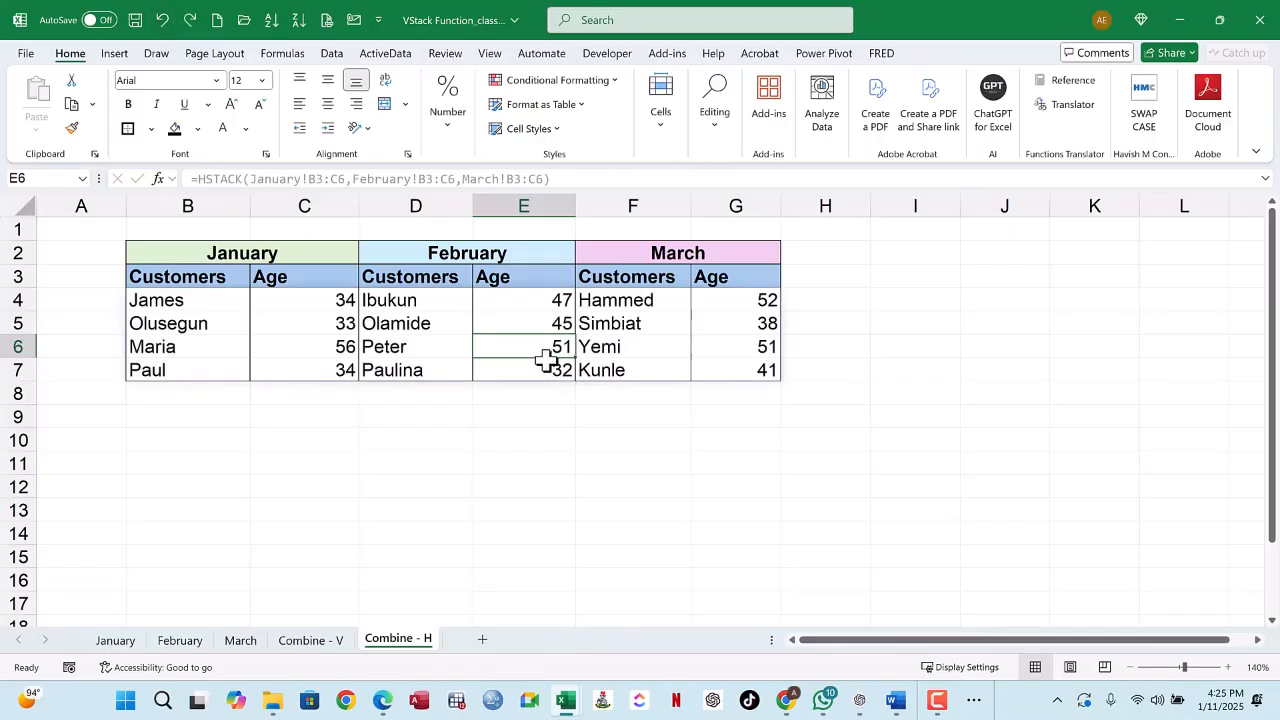
# Step: Inspect the HSTACK formula across the January, February and March cells in rows 4 and 5 of Combine - H
pyautogui.click(215, 325)
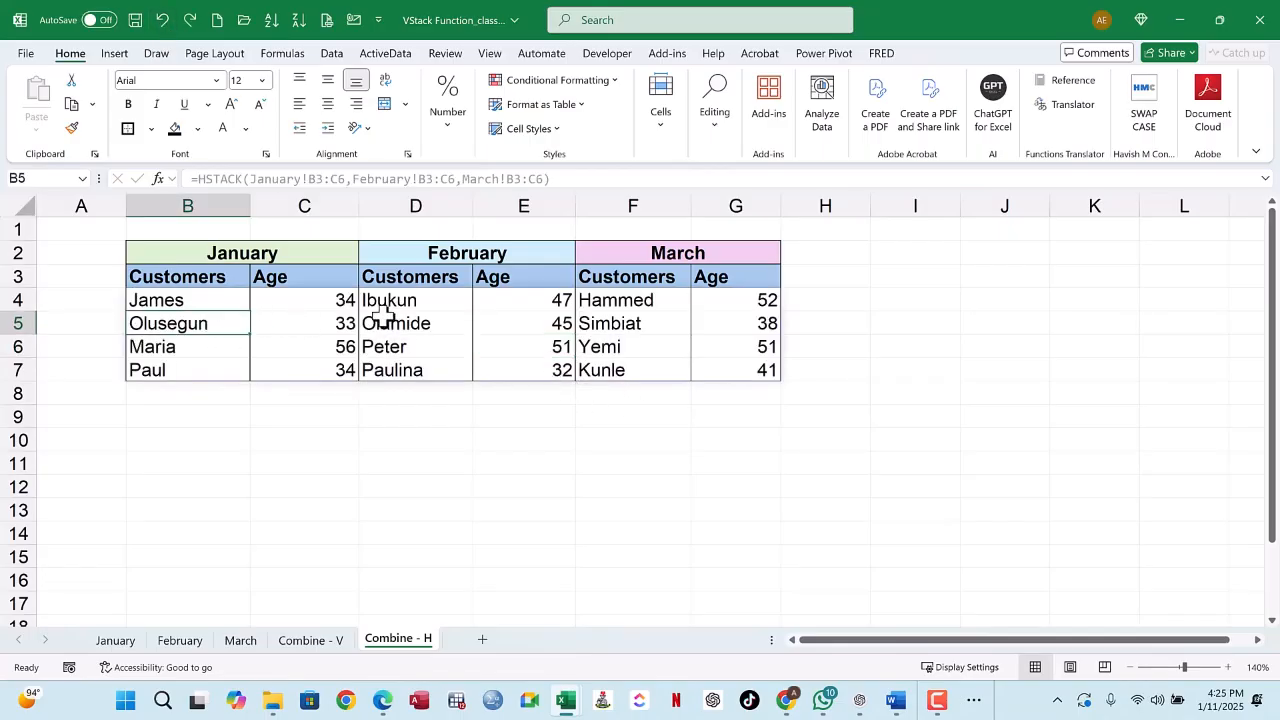
pyautogui.click(313, 332)
pyautogui.click(556, 331)
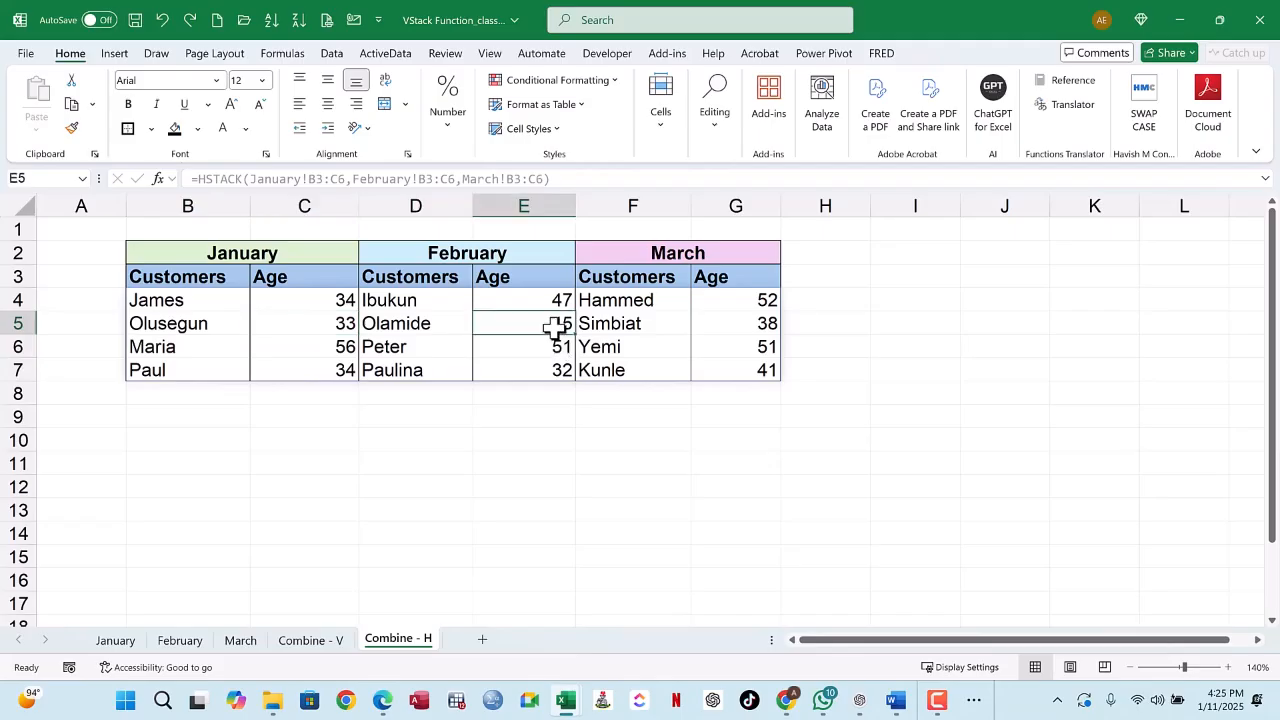
pyautogui.click(738, 324)
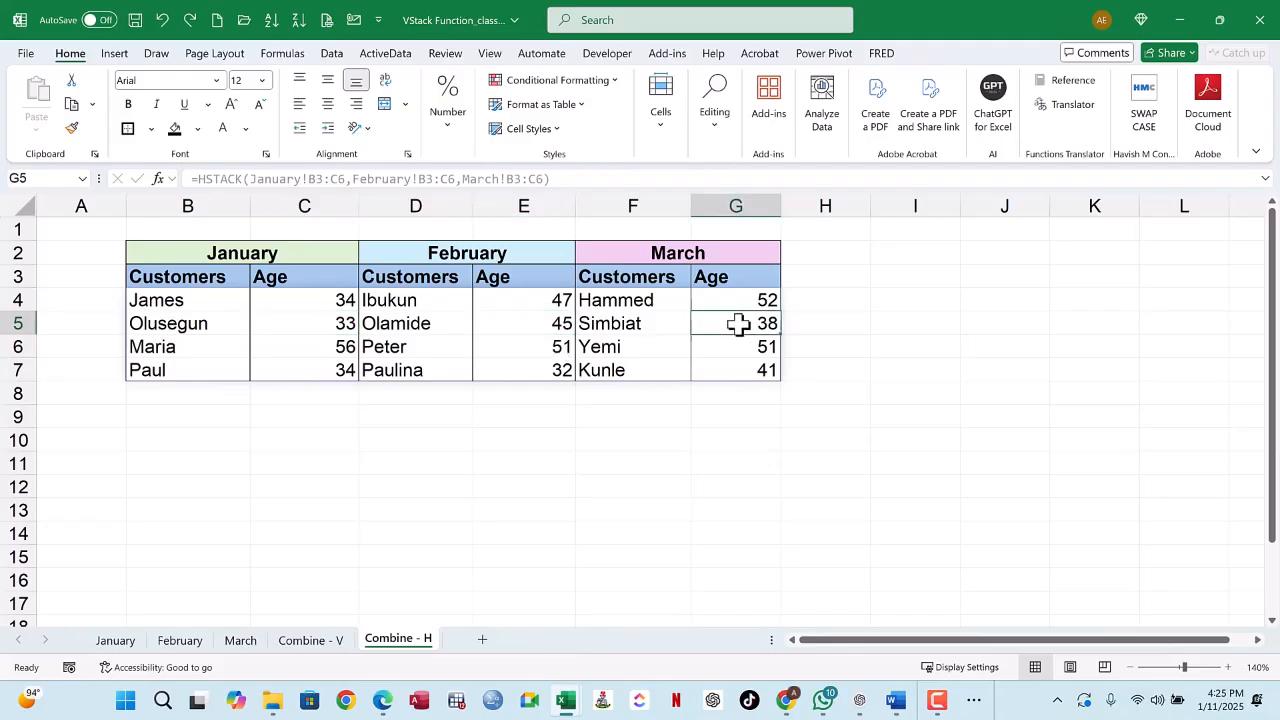
pyautogui.click(178, 303)
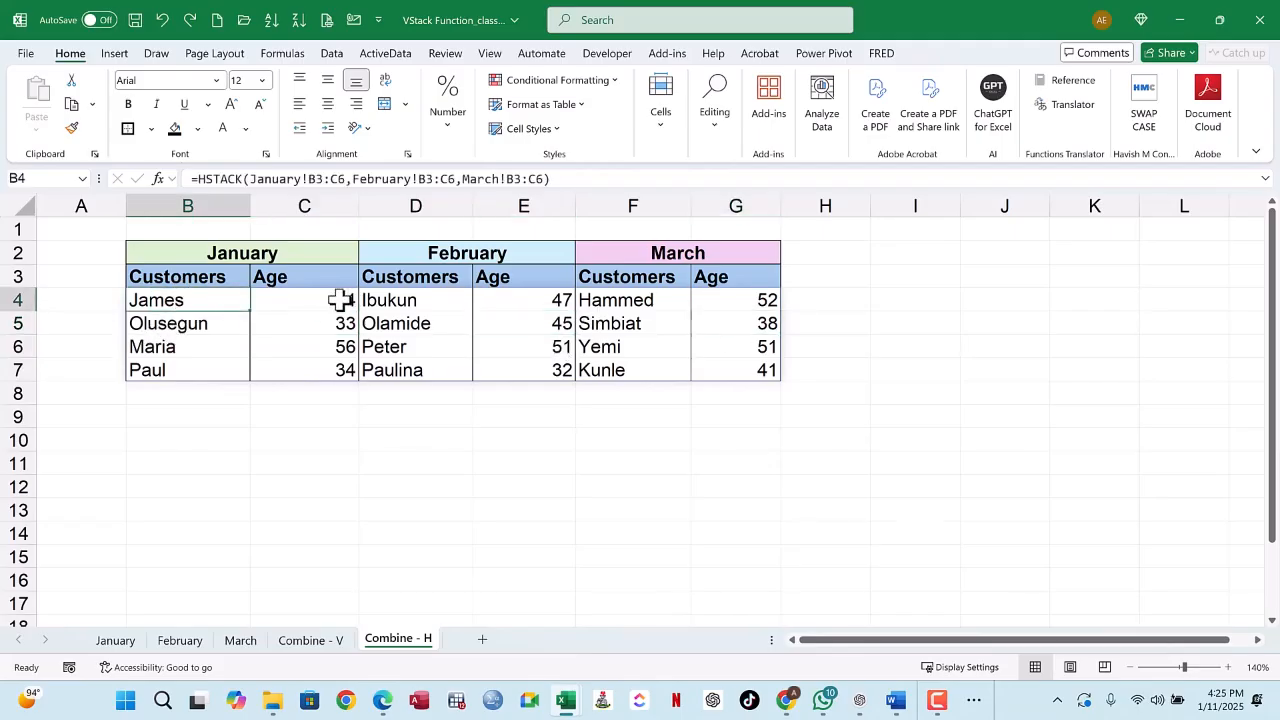
pyautogui.click(340, 300)
# Step: Select the whole stacked customer and age output in B3:C14 on Combine - V
pyautogui.click(310, 641)
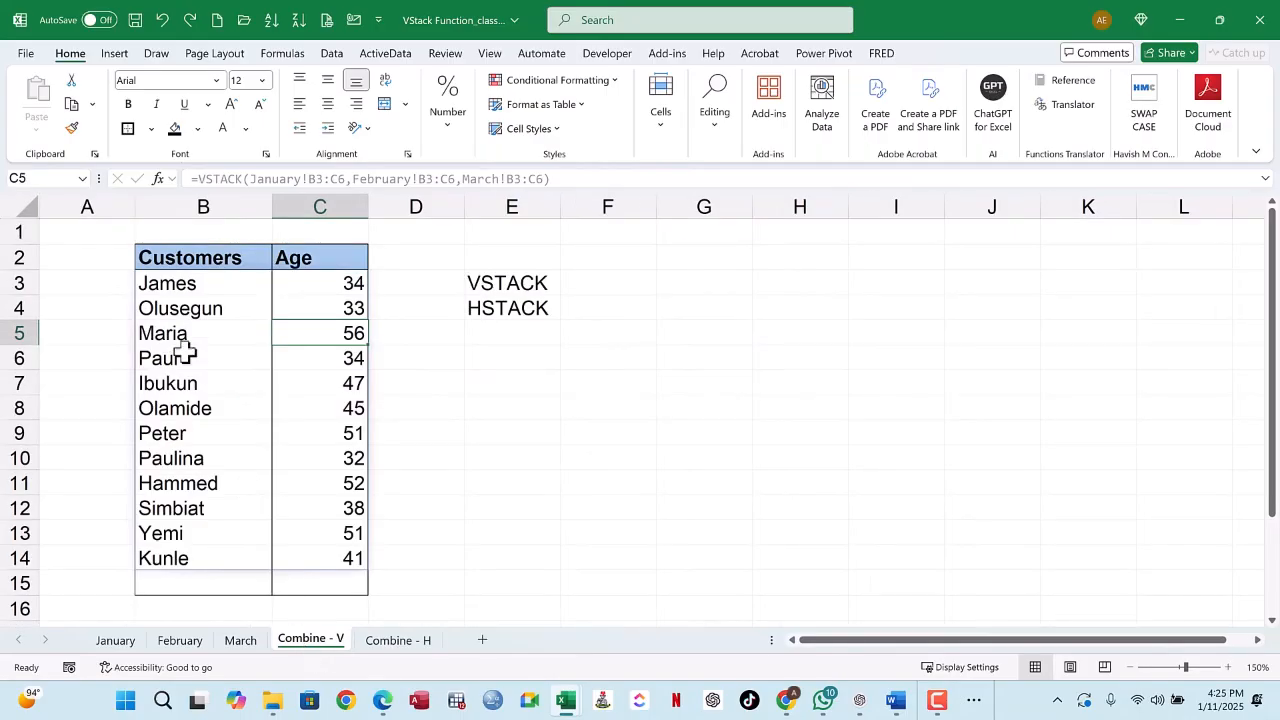
pyautogui.click(185, 285)
pyautogui.moveTo(185, 285); pyautogui.dragTo(323, 556)
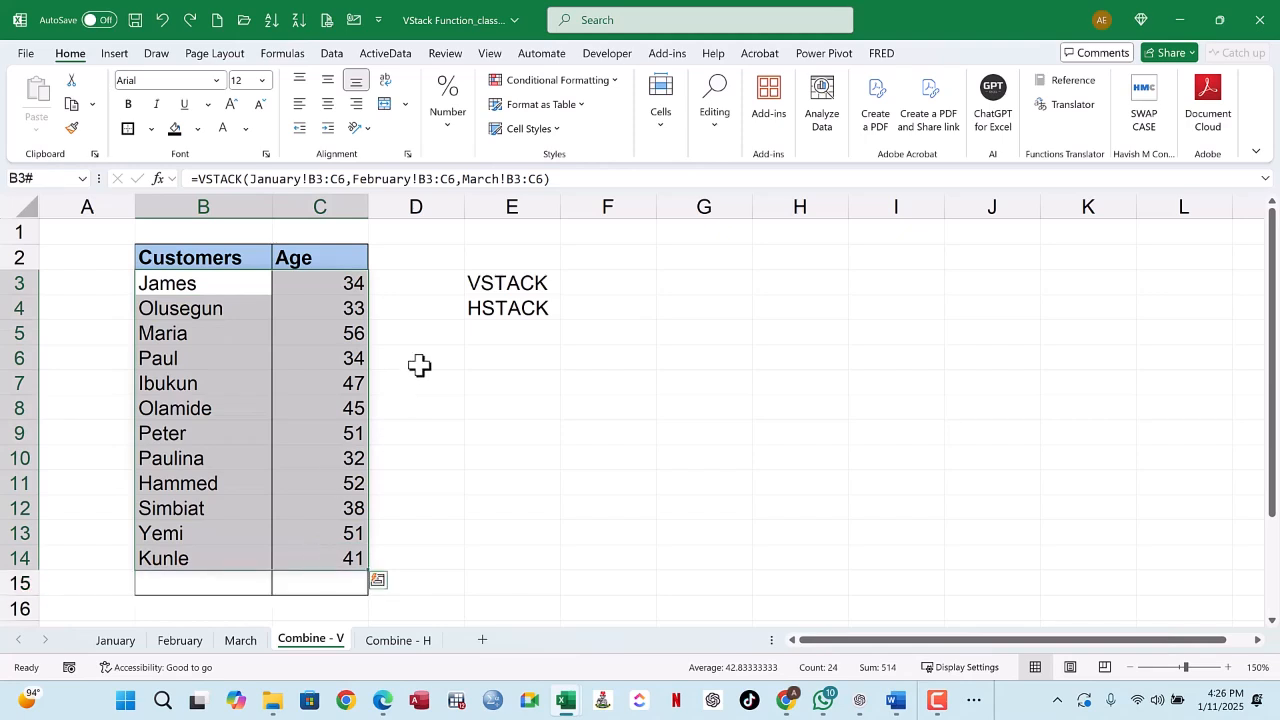